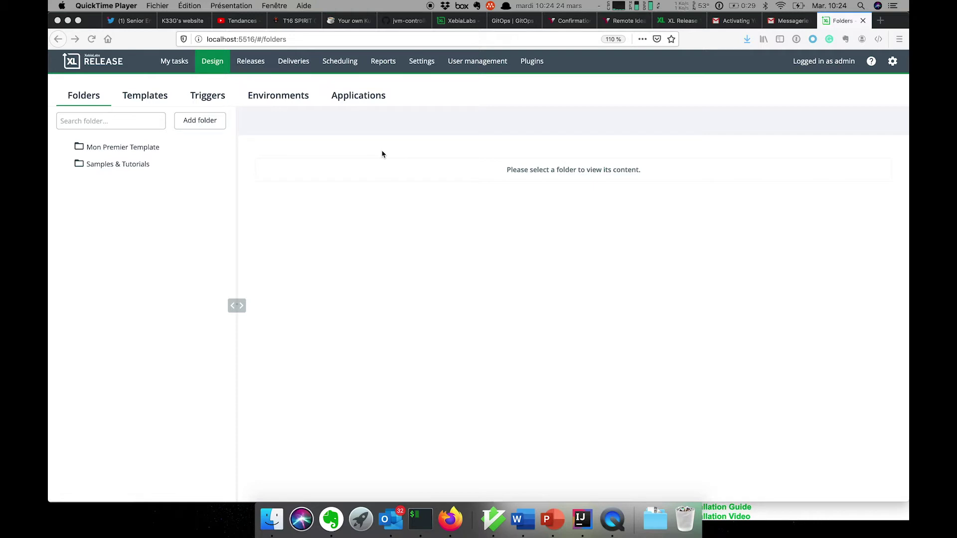
Open the Mon Premier Template folder and look at its Simple application Web template.
{"action": "left_click", "coordinate": [166, 148]}
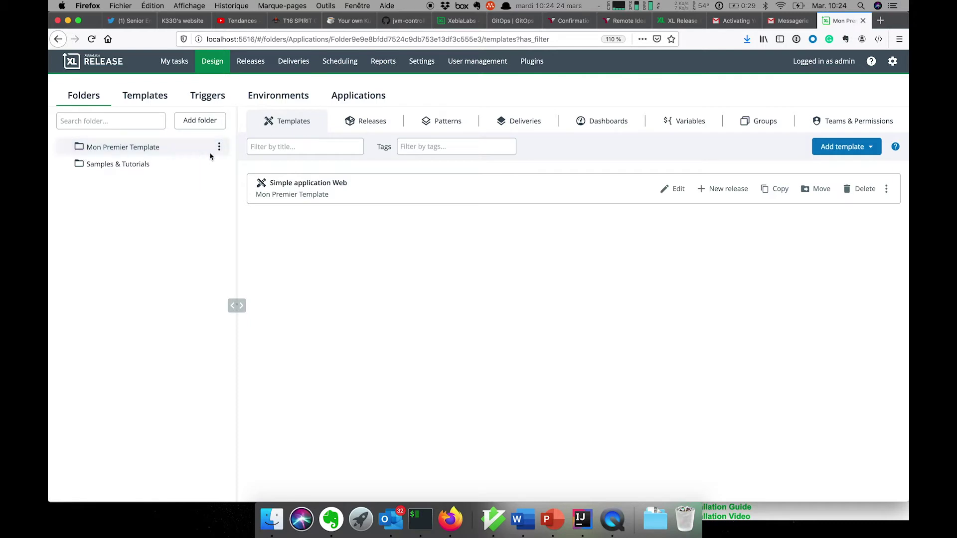
{"action": "left_click", "coordinate": [323, 188]}
{"action": "key", "text": "super+Left"}
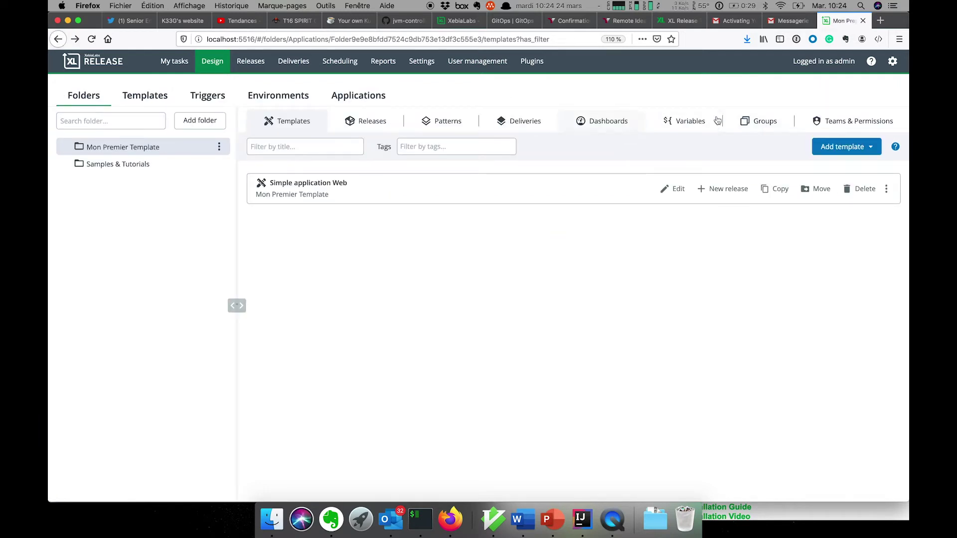
Create a team named MANAGERS in the teams and permissions of the Mon Premier Template folder.
{"action": "left_click", "coordinate": [821, 124]}
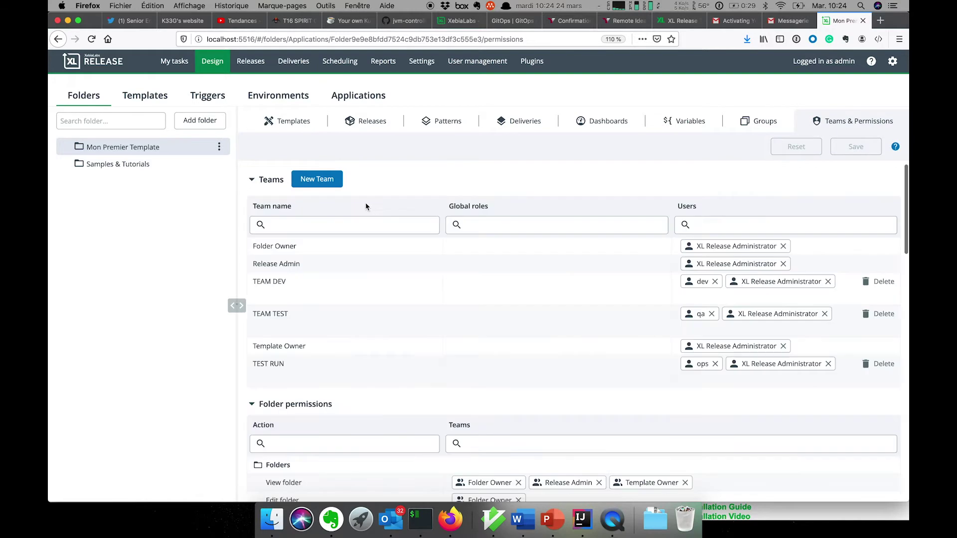
{"action": "left_click", "coordinate": [321, 183]}
{"action": "type", "text": "M"}
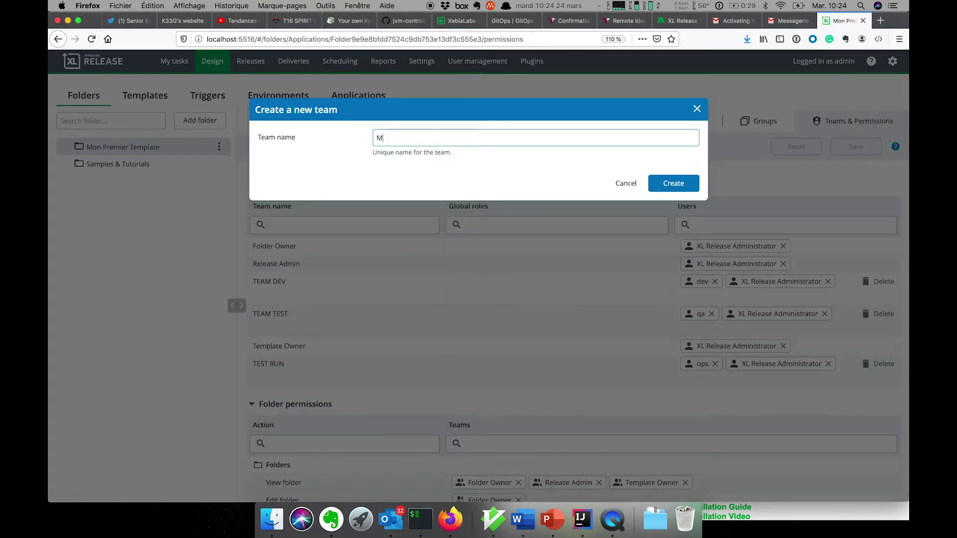
{"action": "type", "text": "ANAGE"}
{"action": "key", "text": "BackSpace"}
{"action": "key", "text": "BackSpace"}
{"action": "type", "text": "GES"}
{"action": "key", "text": "BackSpace"}
{"action": "type", "text": "RS"}
{"action": "left_click", "coordinate": [679, 187]}
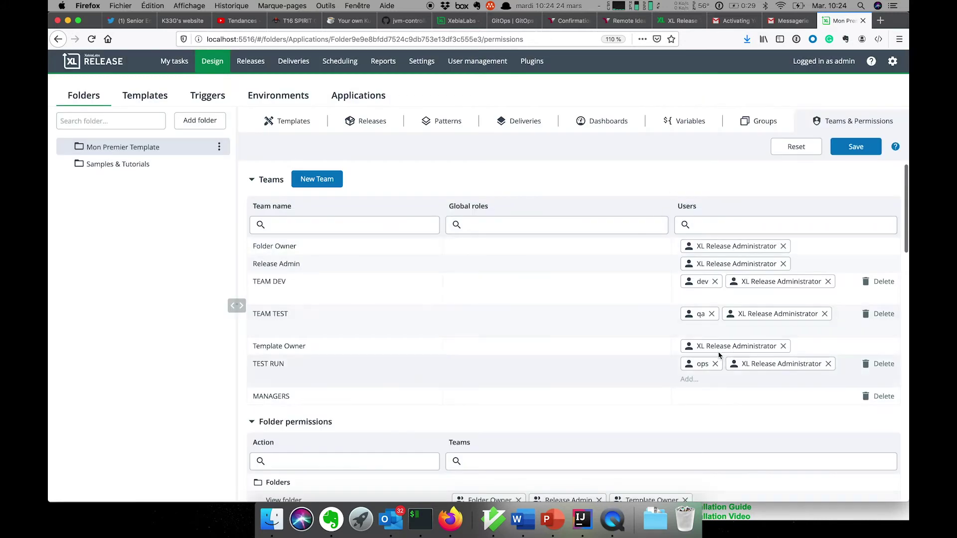
Add XL Release Administrator as a user of the MANAGERS team and save the team changes.
{"action": "left_click", "coordinate": [721, 395]}
{"action": "type", "text": "xl"}
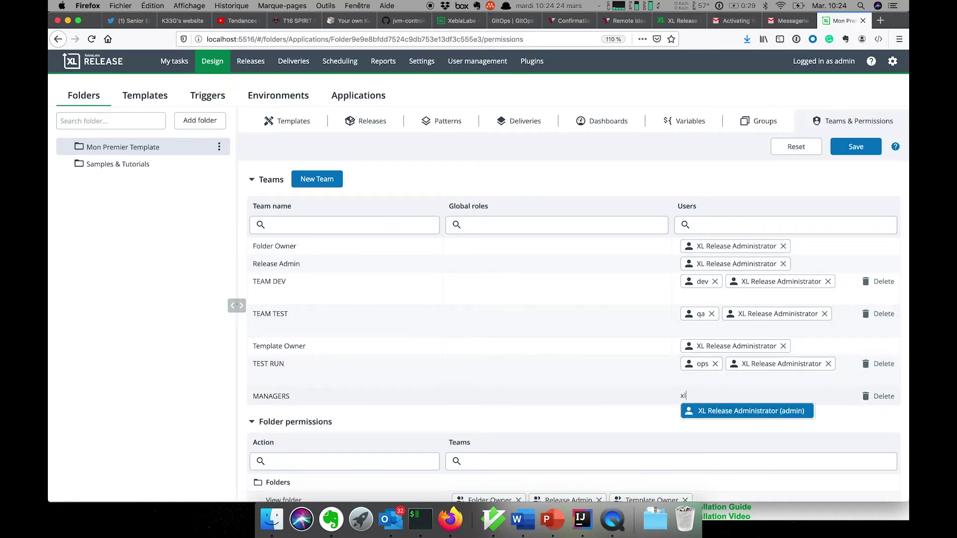
{"action": "left_click", "coordinate": [739, 410]}
{"action": "left_click", "coordinate": [855, 147]}
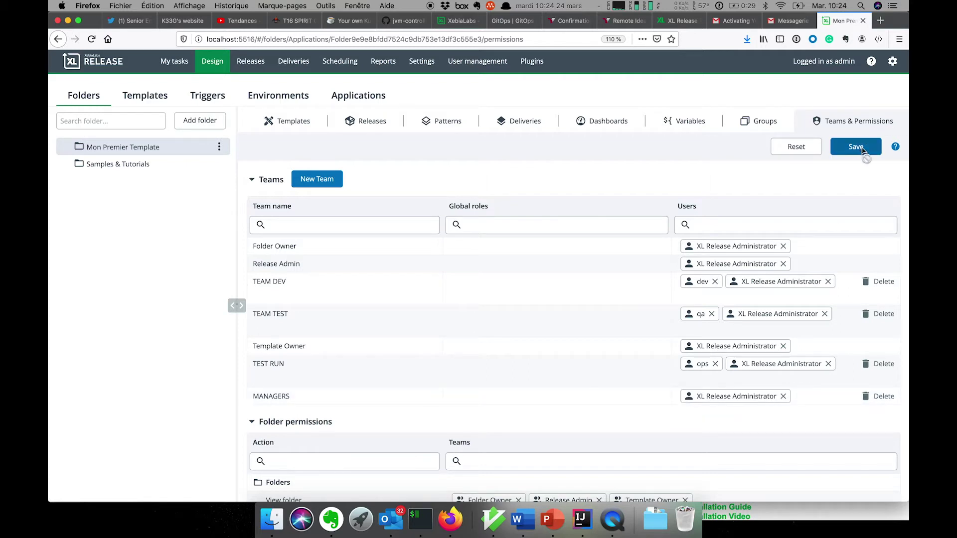
In the Simple application Web template, assign the DEV task "Prevenir la prod que la version ${v} arrive bientot" to the MANAGERS team.
{"action": "left_click", "coordinate": [282, 123]}
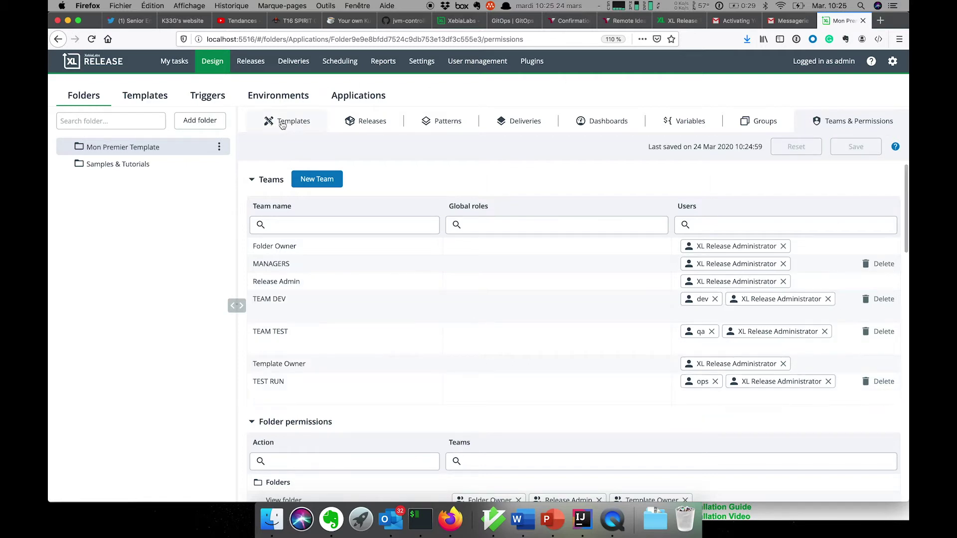
{"action": "left_click", "coordinate": [325, 187]}
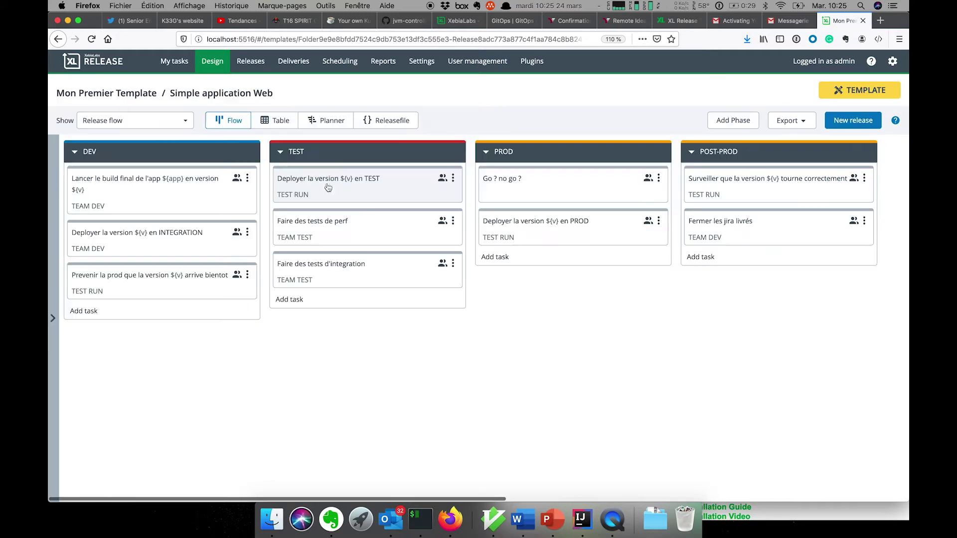
{"action": "left_click", "coordinate": [221, 279]}
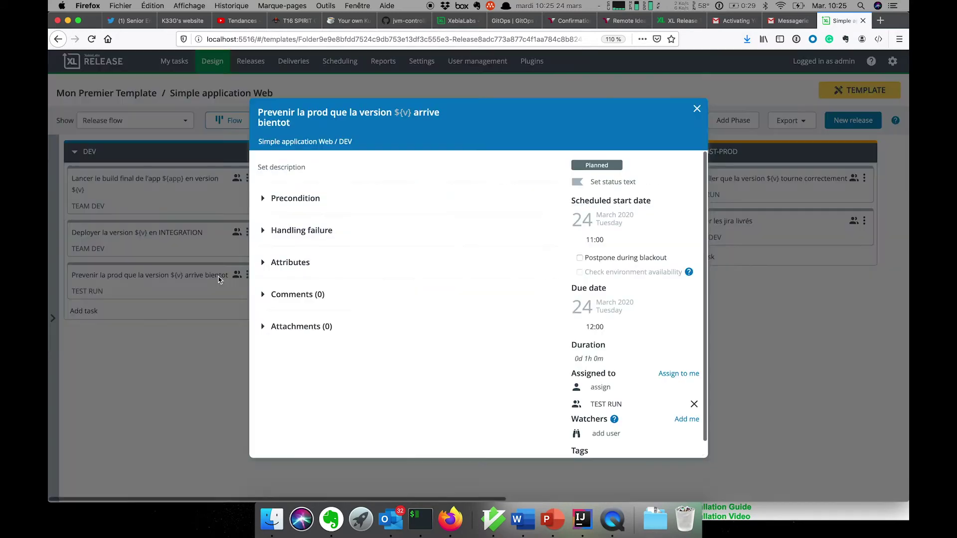
{"action": "left_click", "coordinate": [629, 404]}
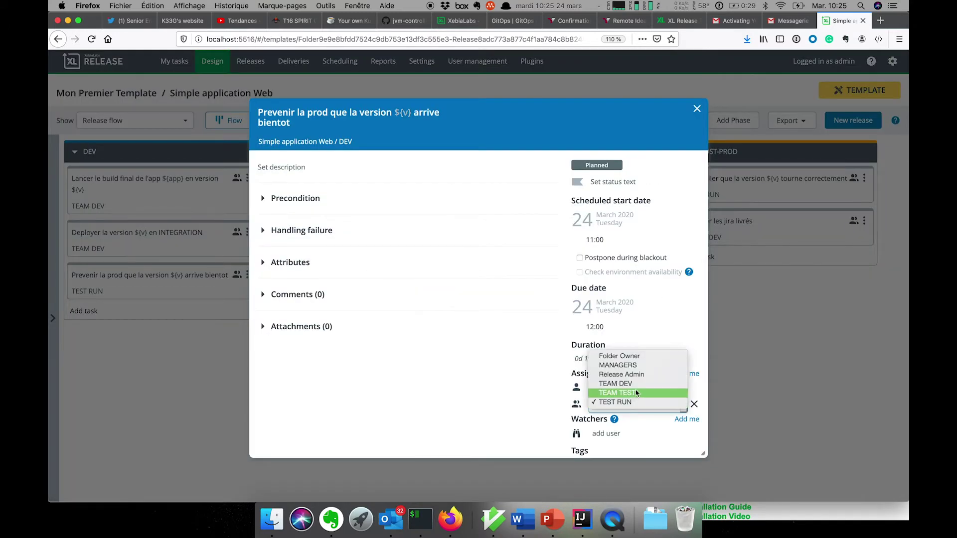
{"action": "left_click", "coordinate": [643, 365]}
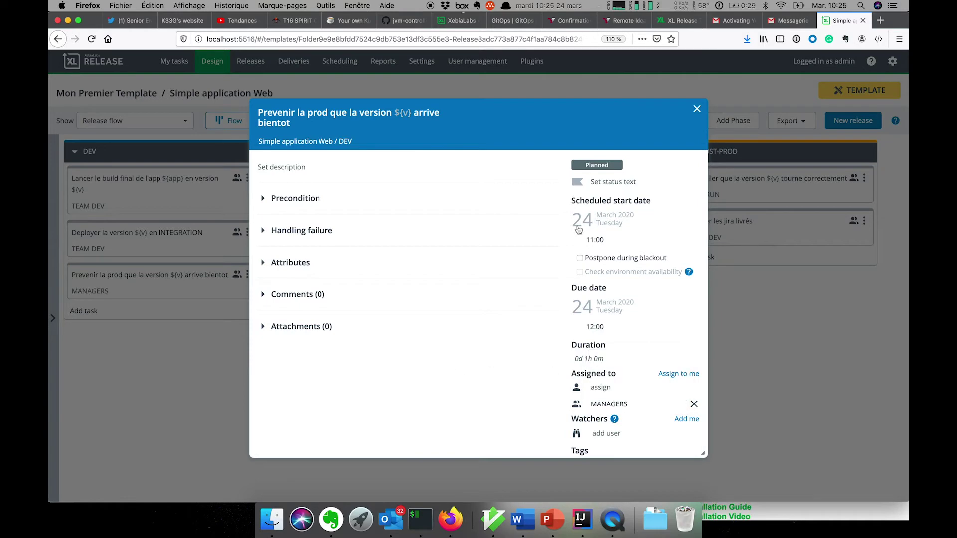
{"action": "left_click", "coordinate": [696, 109]}
Assign the "Go ? no go ?" task in the PROD phase to the MANAGERS team.
{"action": "left_click", "coordinate": [603, 188]}
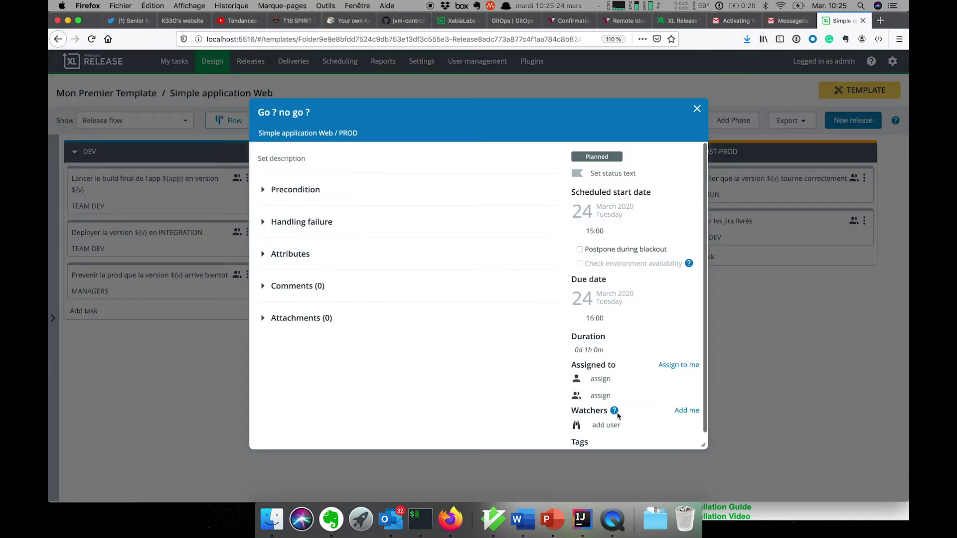
{"action": "left_click", "coordinate": [625, 397]}
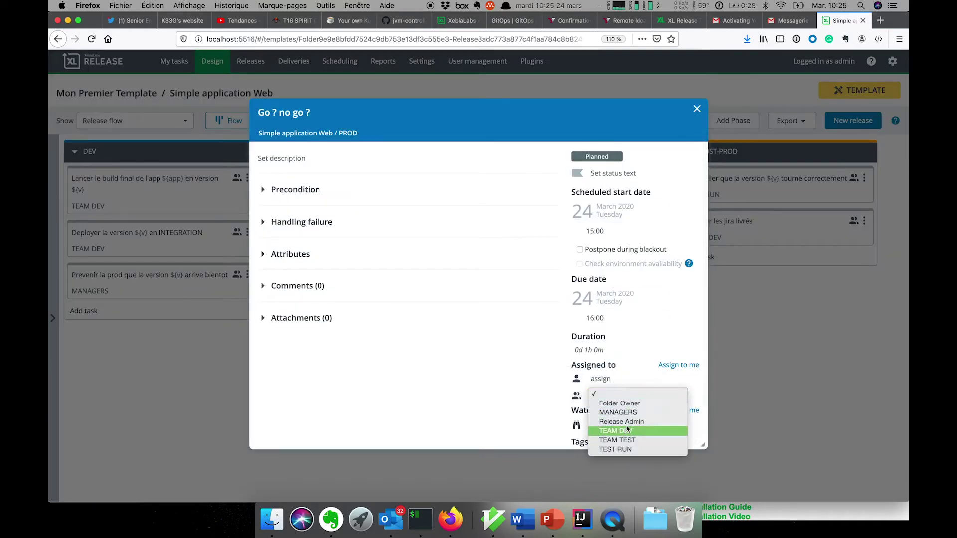
{"action": "left_click", "coordinate": [632, 414]}
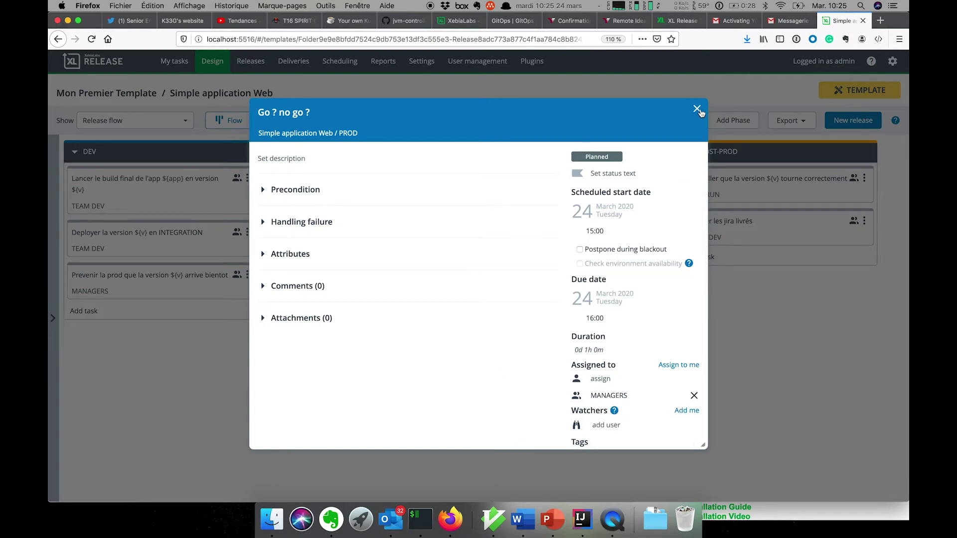
{"action": "left_click", "coordinate": [696, 109]}
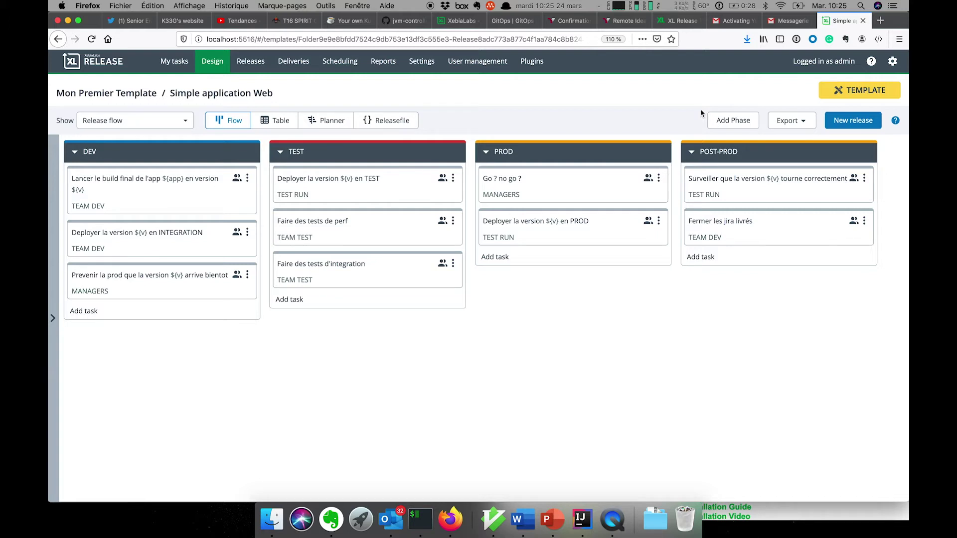
Create a release named run-1 from this template with app MonPortail and v 12.3, and start it.
{"action": "left_click", "coordinate": [854, 123]}
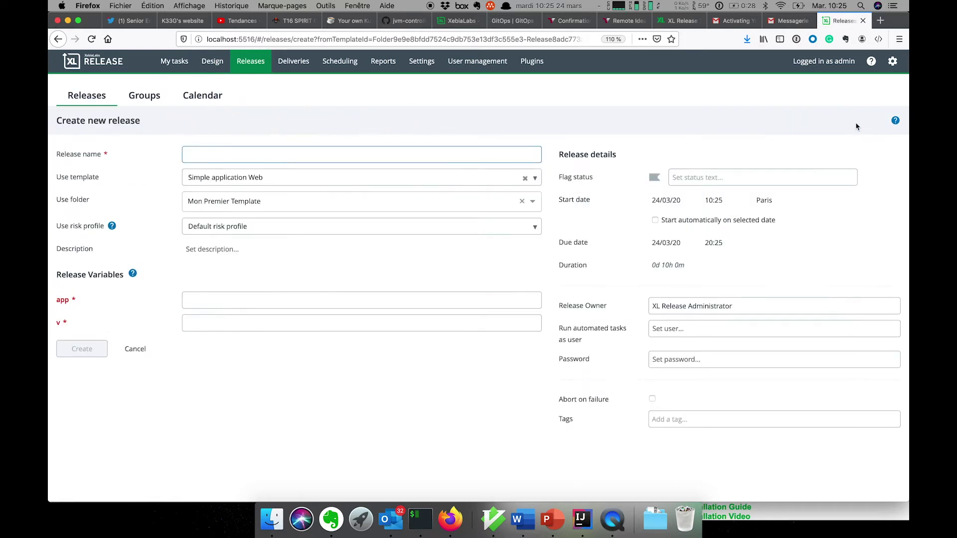
{"action": "type", "text": "rub"}
{"action": "type", "text": "-"}
{"action": "key", "text": "BackSpace"}
{"action": "key", "text": "BackSpace"}
{"action": "type", "text": "n-1"}
{"action": "left_click", "coordinate": [482, 299]}
{"action": "type", "text": "MonPort"}
{"action": "left_click", "coordinate": [362, 323]}
{"action": "type", "text": "12.3"}
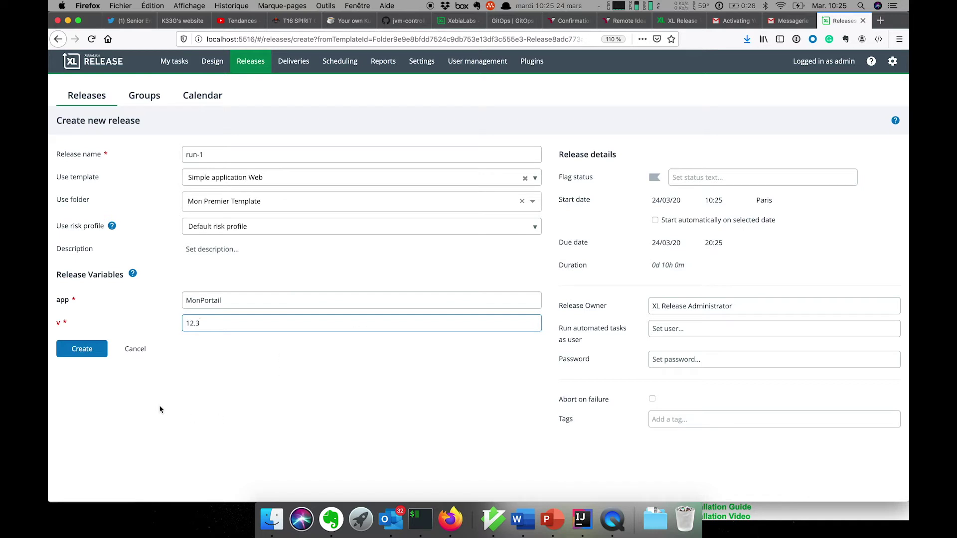
{"action": "left_click", "coordinate": [85, 349]}
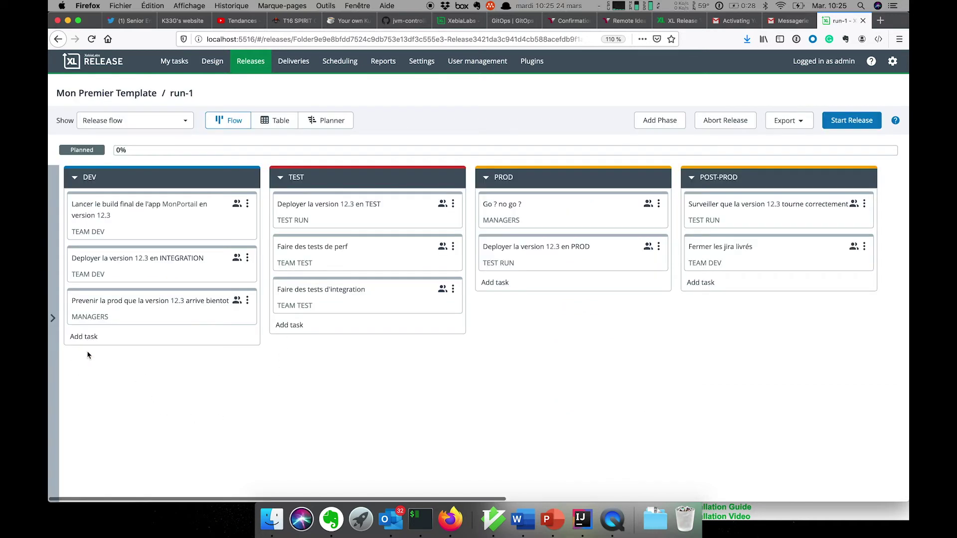
{"action": "left_click", "coordinate": [851, 121]}
{"action": "left_click", "coordinate": [684, 167]}
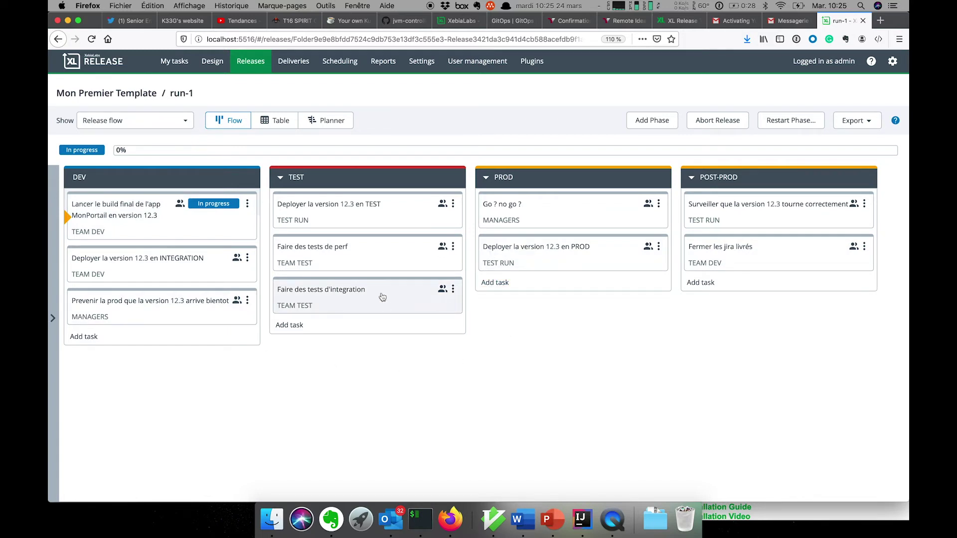
Assign the task "Lancer le build final de l'app MonPortail en version 12.3" to yourself and complete it with the comment "Job #342".
{"action": "left_click", "coordinate": [167, 65]}
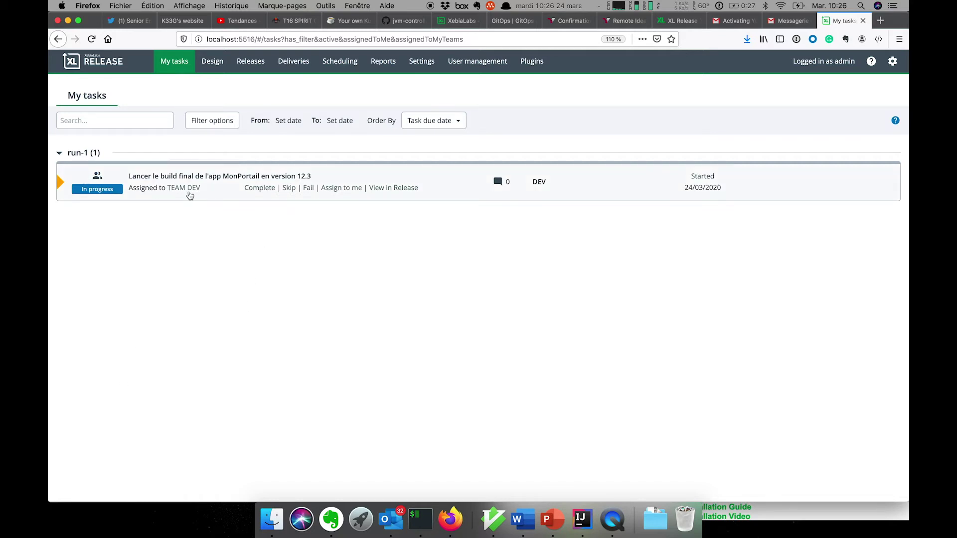
{"action": "left_click", "coordinate": [337, 189]}
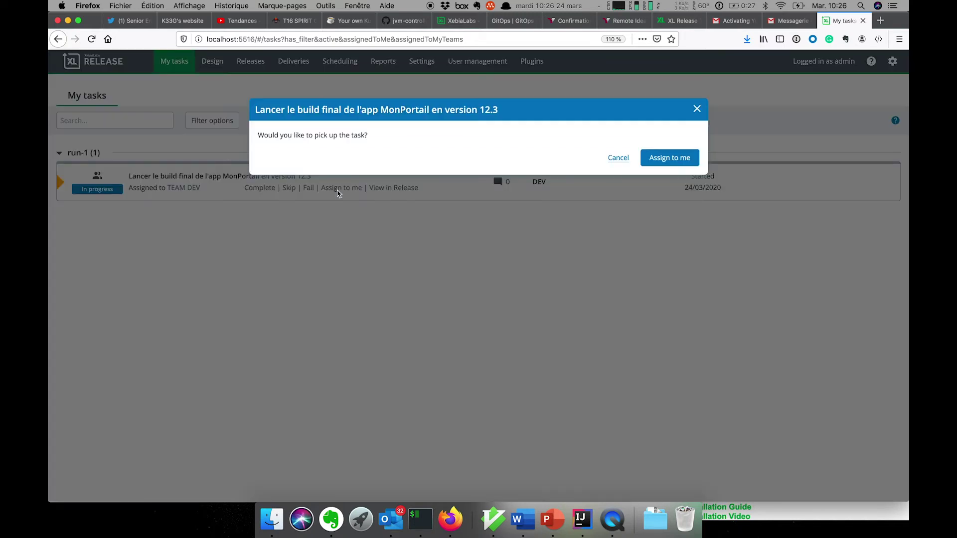
{"action": "left_click", "coordinate": [651, 161]}
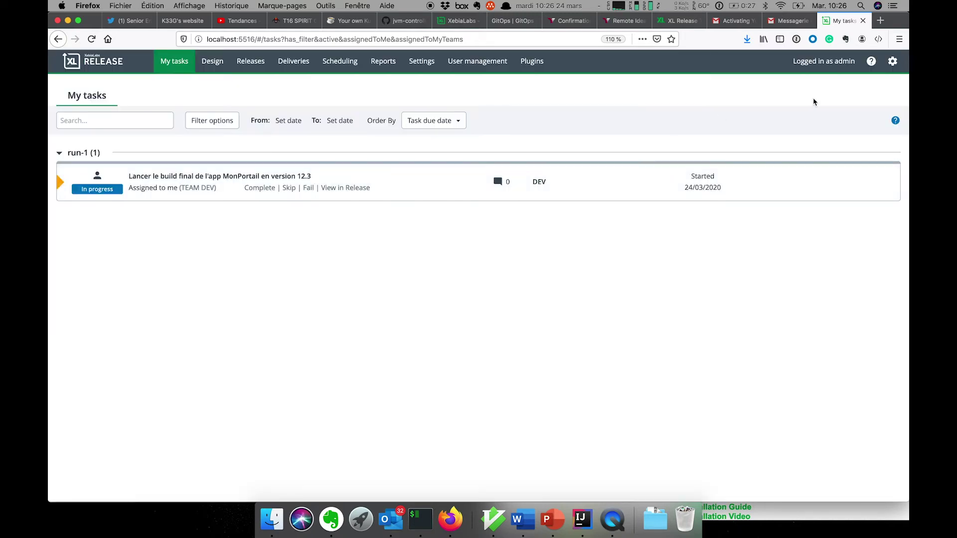
{"action": "left_click", "coordinate": [96, 188]}
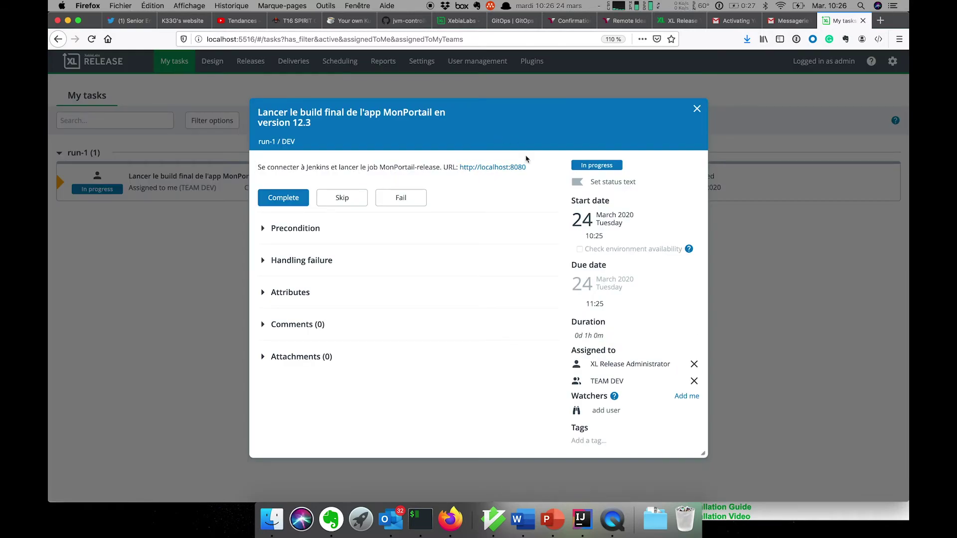
{"action": "left_click", "coordinate": [276, 195]}
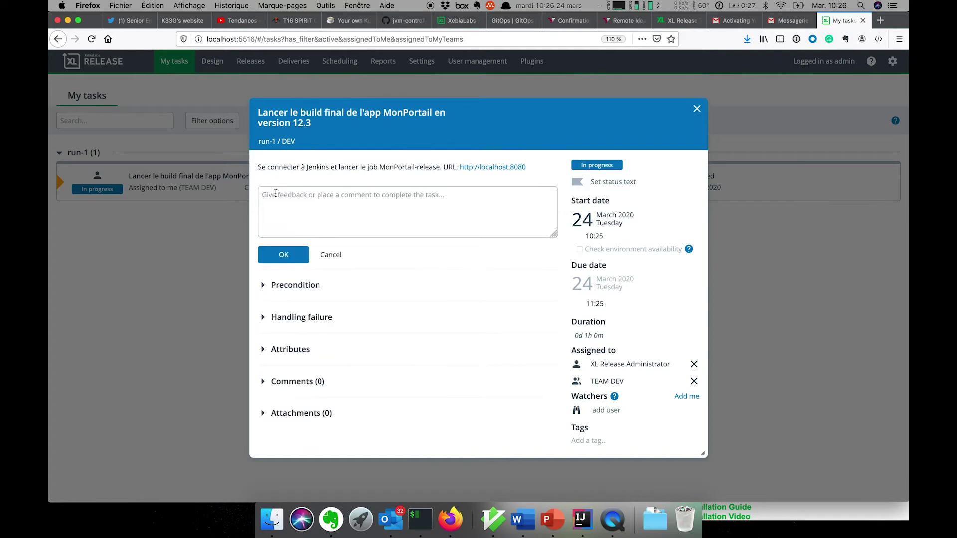
{"action": "left_click", "coordinate": [301, 203]}
{"action": "type", "text": "Job #342"}
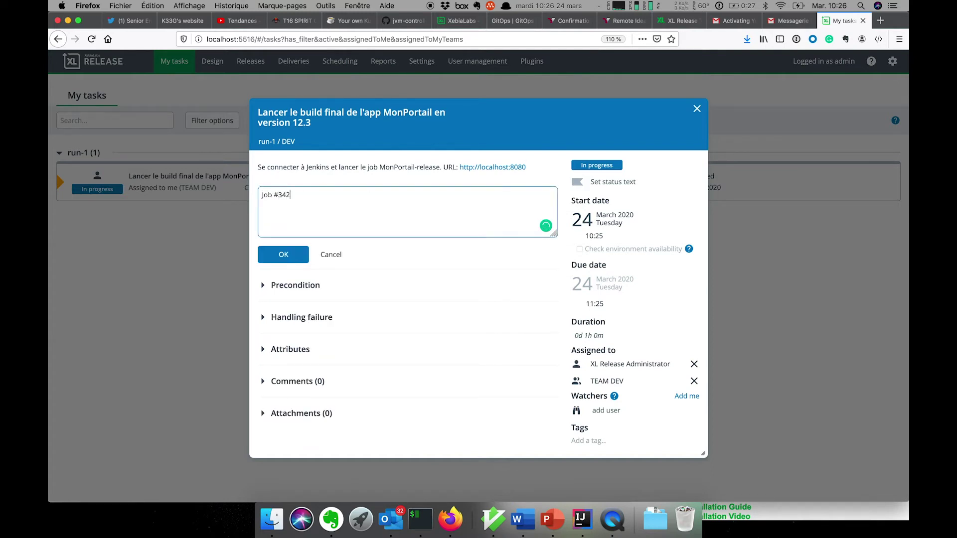
{"action": "left_click", "coordinate": [291, 257]}
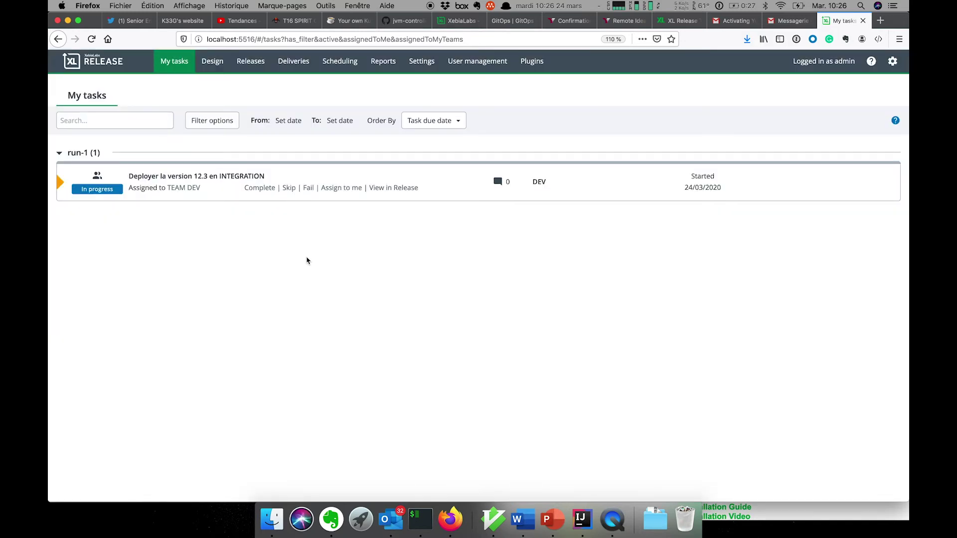
Assign the task "Deployer la version 12.3 en INTEGRATION" to yourself and complete it with the comment "facile avec xldeploy".
{"action": "left_click", "coordinate": [342, 188]}
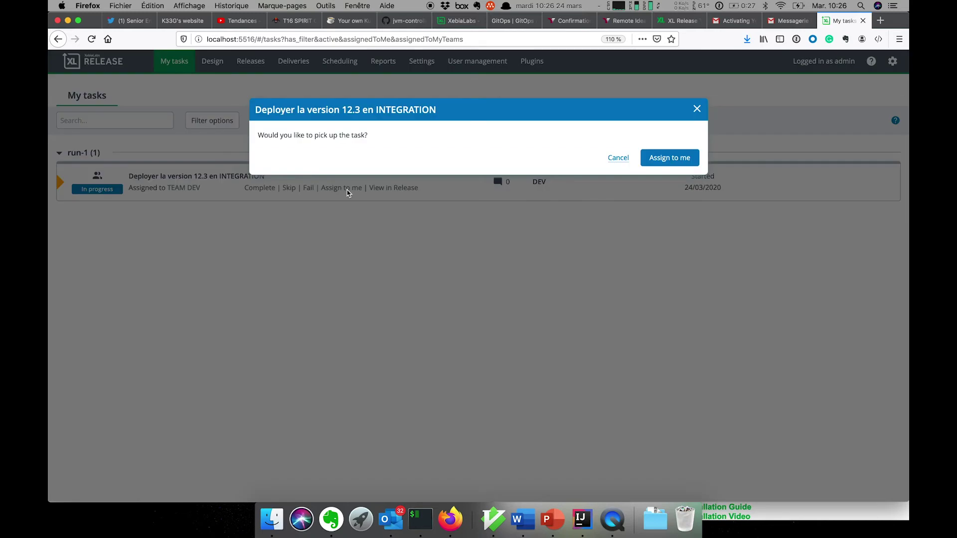
{"action": "left_click", "coordinate": [684, 158]}
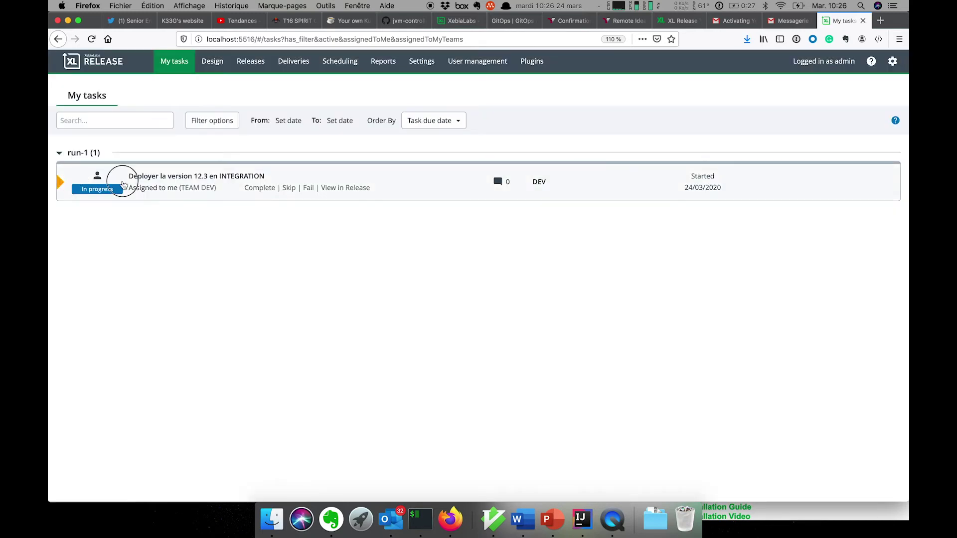
{"action": "left_click", "coordinate": [127, 178]}
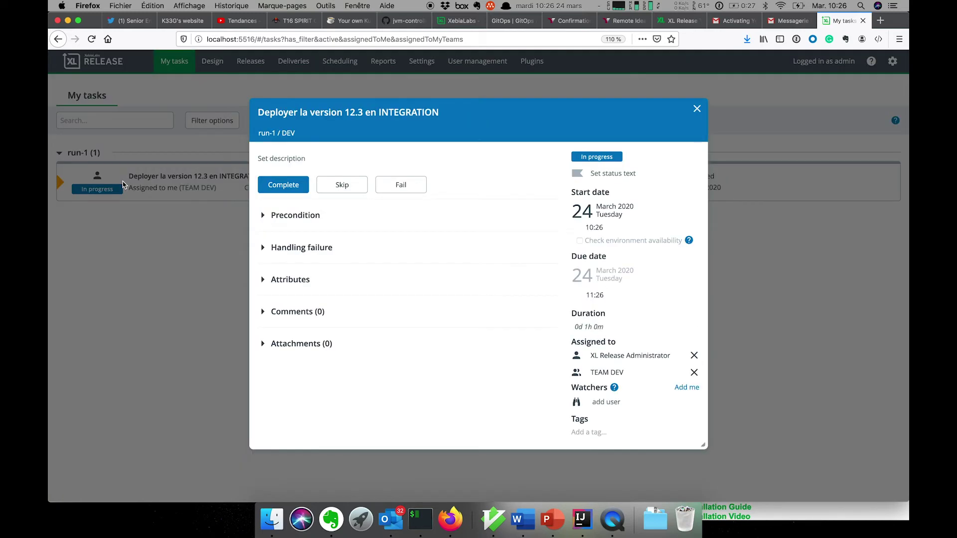
{"action": "left_click", "coordinate": [294, 185]}
{"action": "type", "text": "fai"}
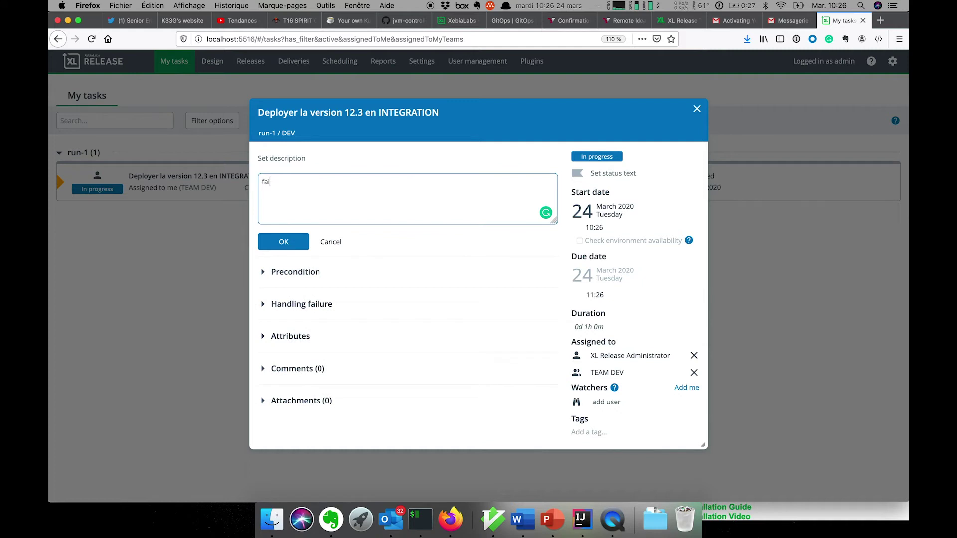
{"action": "type", "text": "cile avec xldeploy"}
{"action": "left_click", "coordinate": [281, 242]}
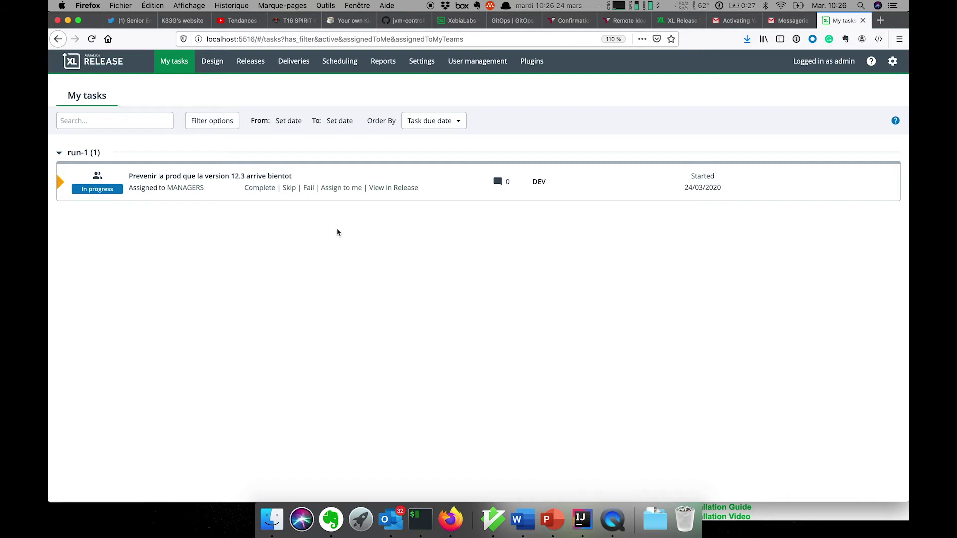
Assign the task "Prevenir la prod que la version 12.3 arrive bientot" to yourself and complete it with the comment "CR #32432".
{"action": "left_click", "coordinate": [347, 188]}
{"action": "left_click", "coordinate": [689, 158]}
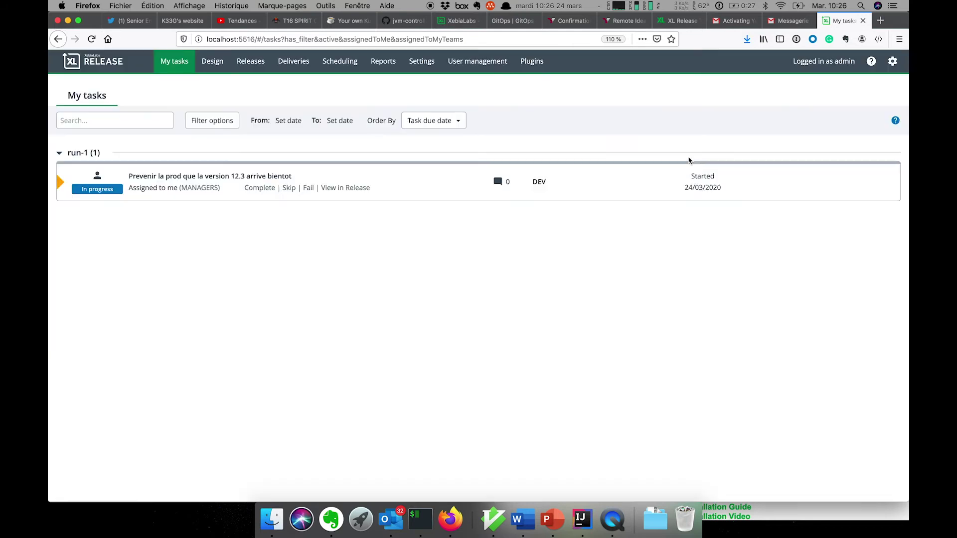
{"action": "left_click", "coordinate": [262, 188]}
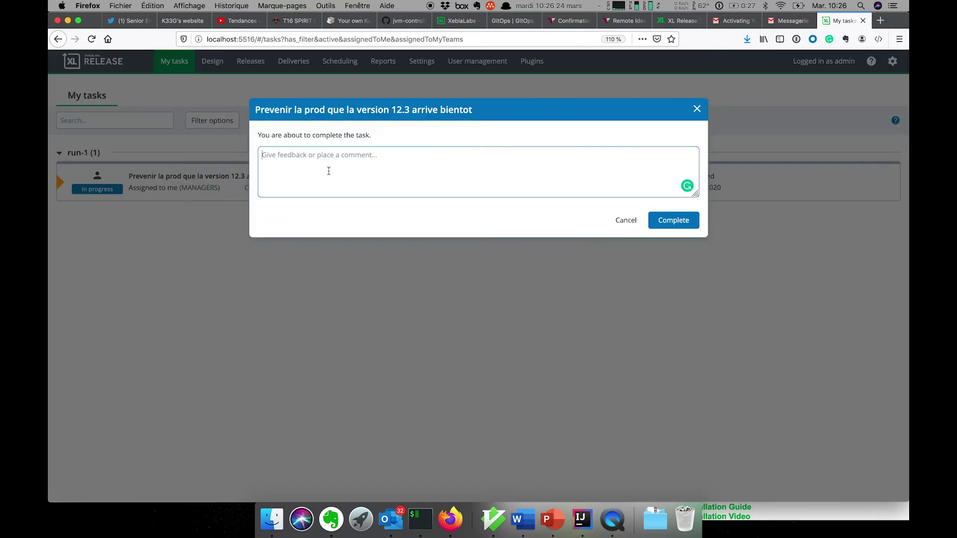
{"action": "type", "text": "CR #32432"}
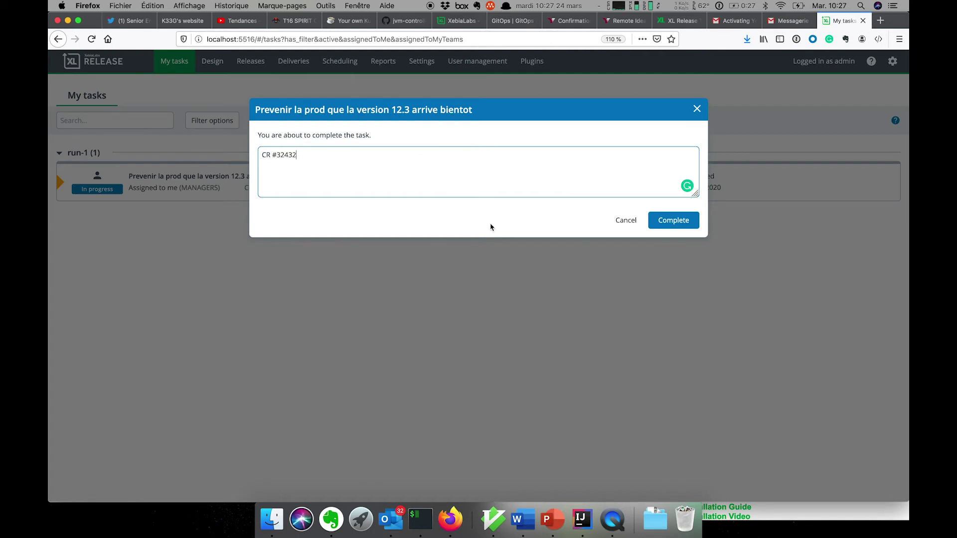
{"action": "left_click", "coordinate": [683, 222]}
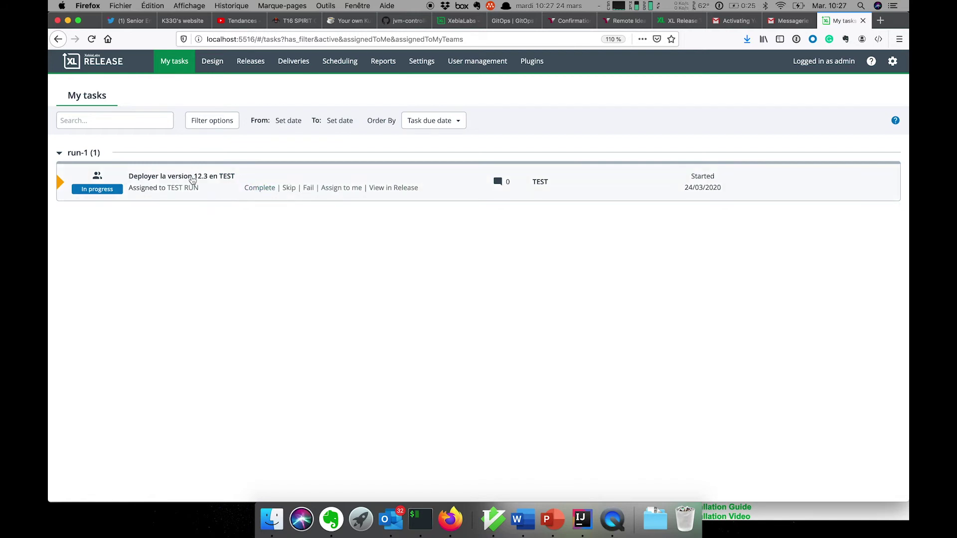
Complete the task "Deployer la version 12.3 en TEST" with the comment "TEST4".
{"action": "left_click", "coordinate": [193, 179]}
{"action": "left_click", "coordinate": [290, 184]}
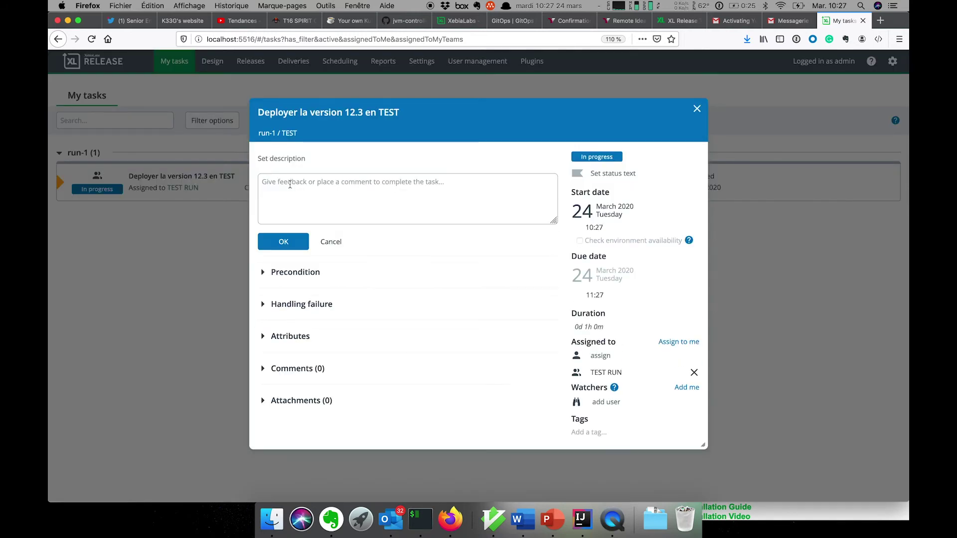
{"action": "left_click", "coordinate": [290, 191]}
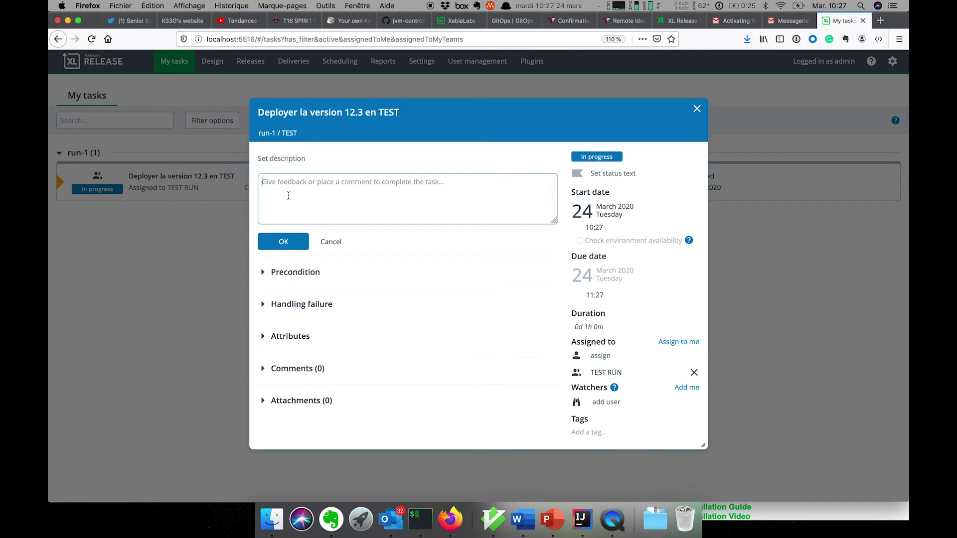
{"action": "type", "text": "TESR4"}
{"action": "key", "text": "BackSpace"}
{"action": "key", "text": "BackSpace"}
{"action": "type", "text": "T4"}
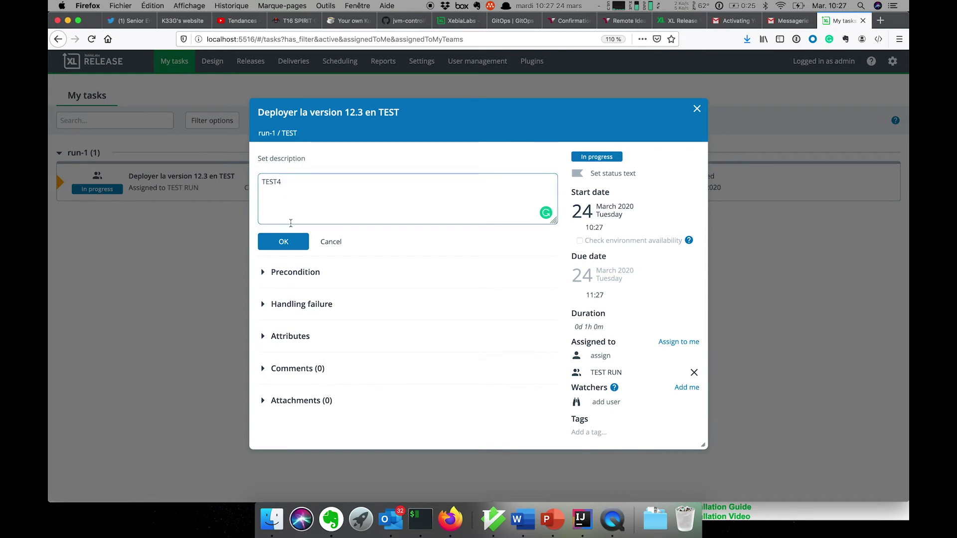
{"action": "left_click", "coordinate": [283, 241]}
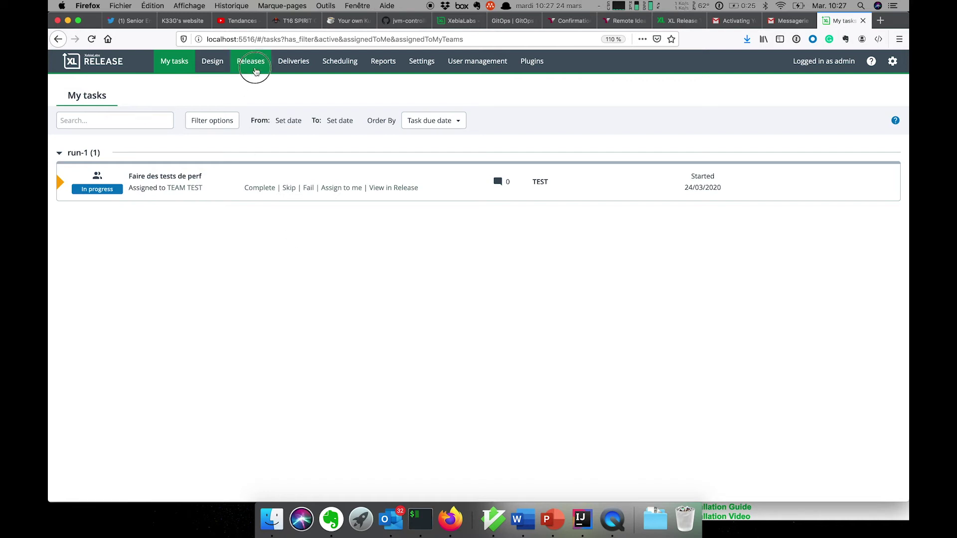
Expand run-1's phases in the releases list, and fail the assigned task "Faire des tests de perf" with the comment "marche pas !".
{"action": "left_click", "coordinate": [254, 67]}
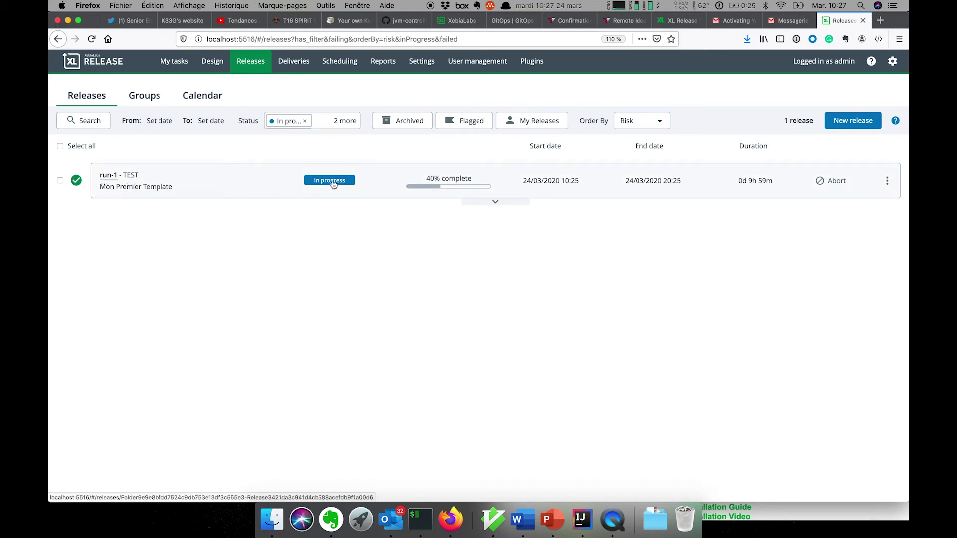
{"action": "left_click", "coordinate": [495, 201]}
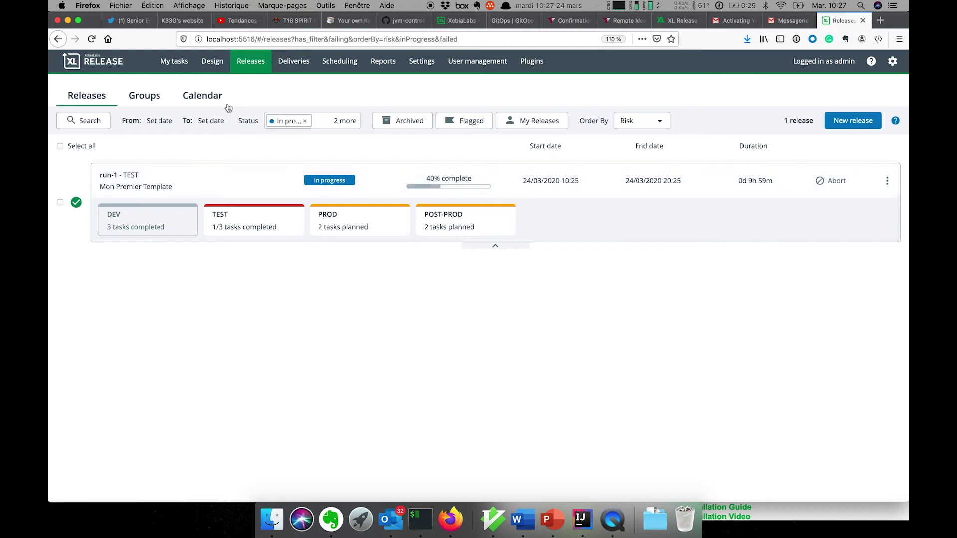
{"action": "left_click", "coordinate": [176, 66]}
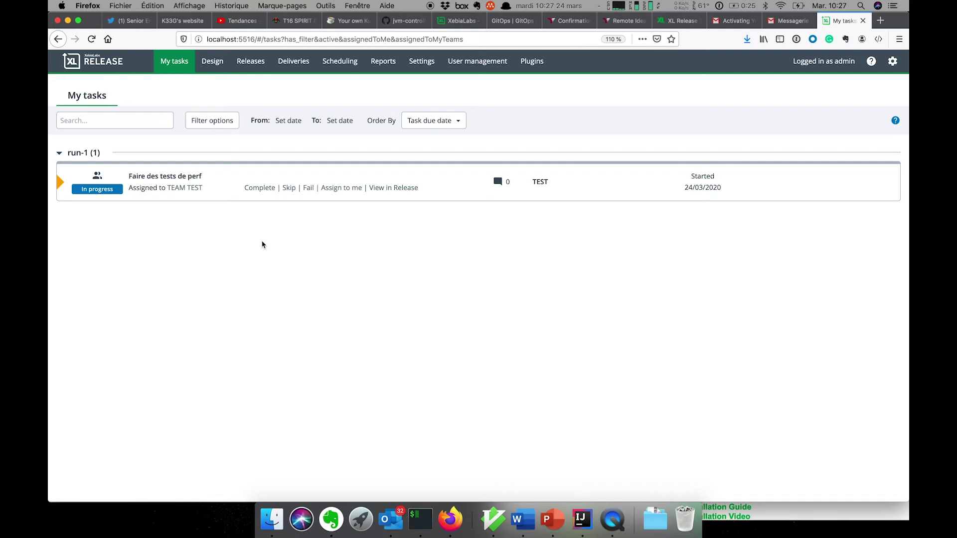
{"action": "left_click", "coordinate": [308, 188]}
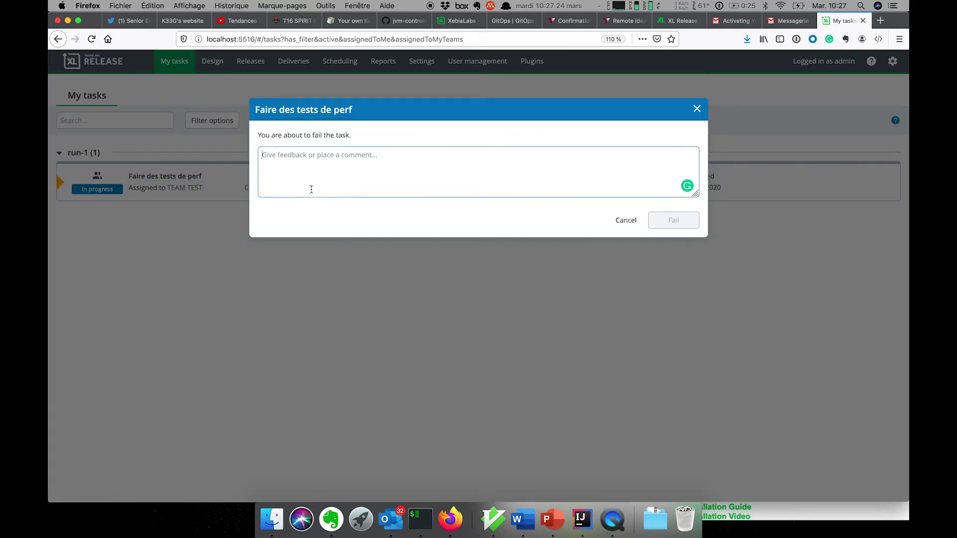
{"action": "type", "text": "marche pas !"}
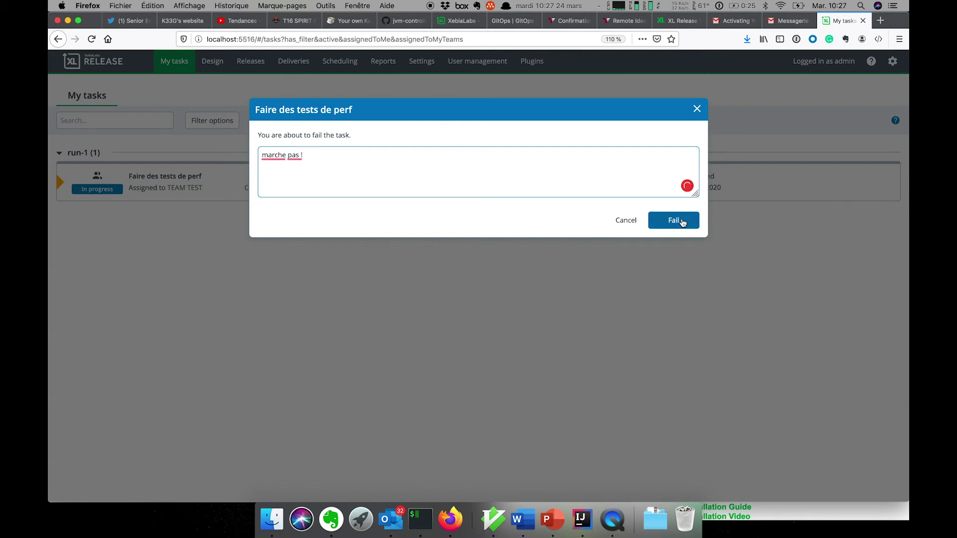
{"action": "left_click", "coordinate": [680, 221]}
Show run-1's completed phases in its release flow and examine the details of the final MonPortail build task.
{"action": "left_click", "coordinate": [247, 63]}
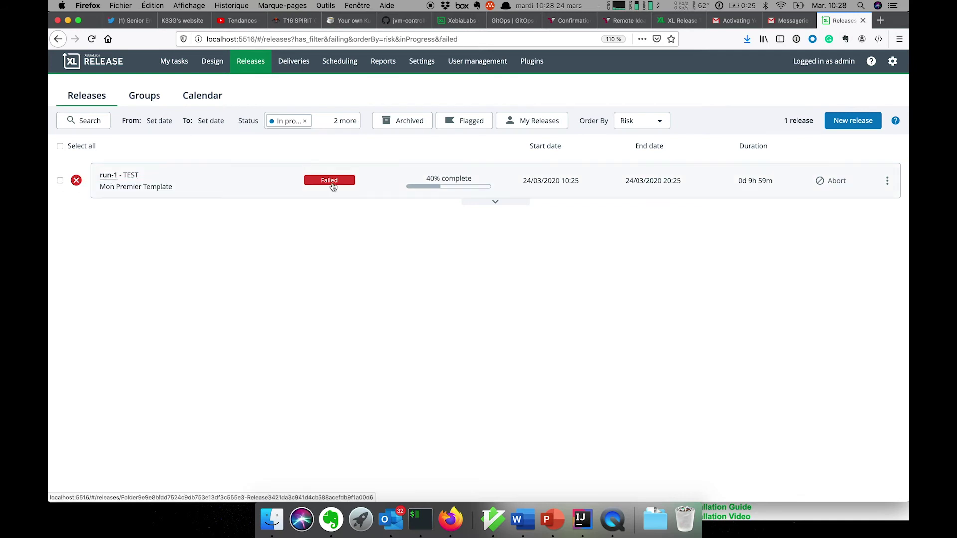
{"action": "left_click", "coordinate": [108, 177]}
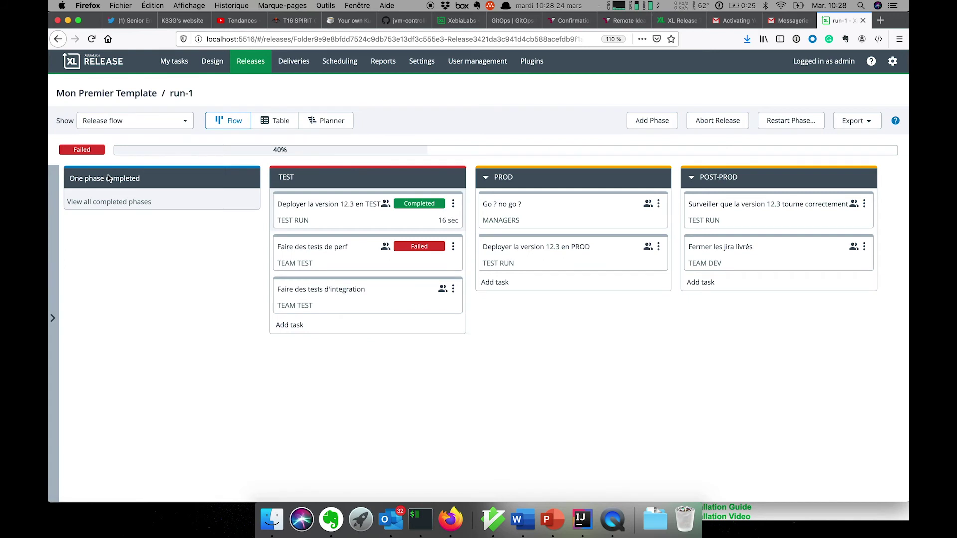
{"action": "left_click", "coordinate": [135, 208]}
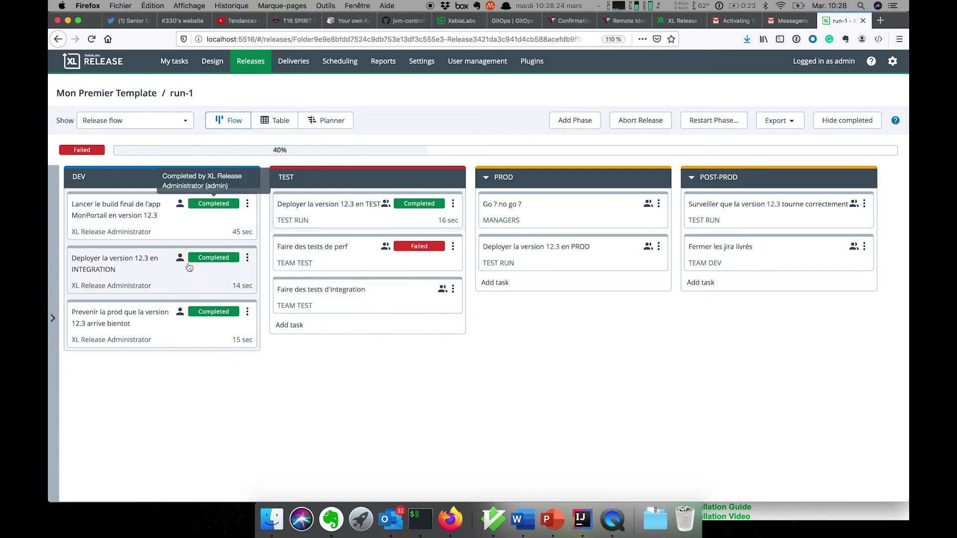
{"action": "left_click", "coordinate": [177, 224]}
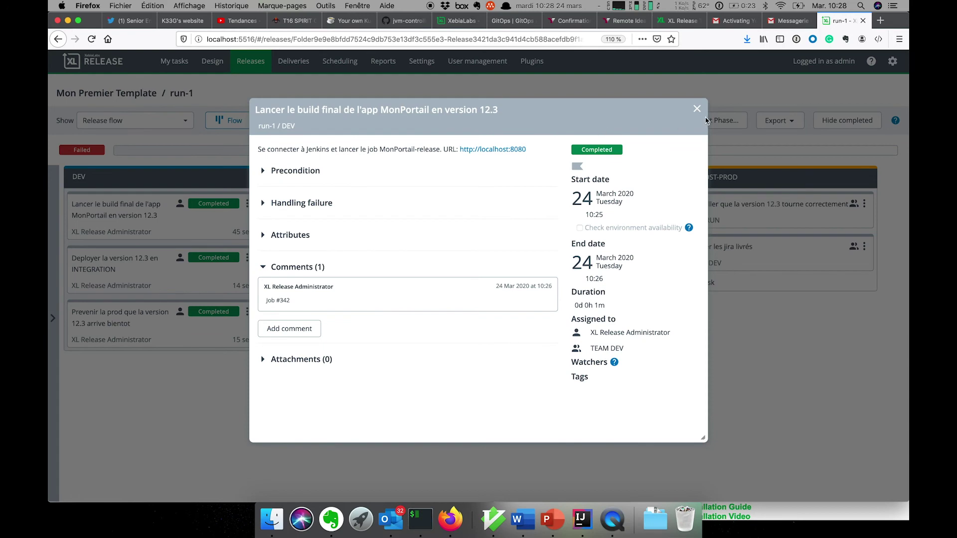
{"action": "left_click", "coordinate": [697, 108]}
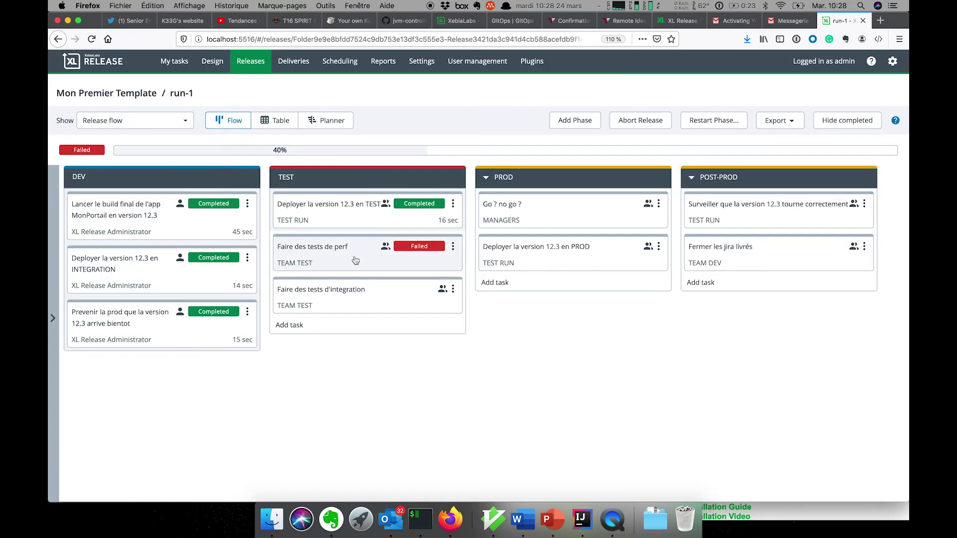
Retry the failed task "Faire des tests de perf" with the comment "insiste un peu".
{"action": "left_click", "coordinate": [326, 251]}
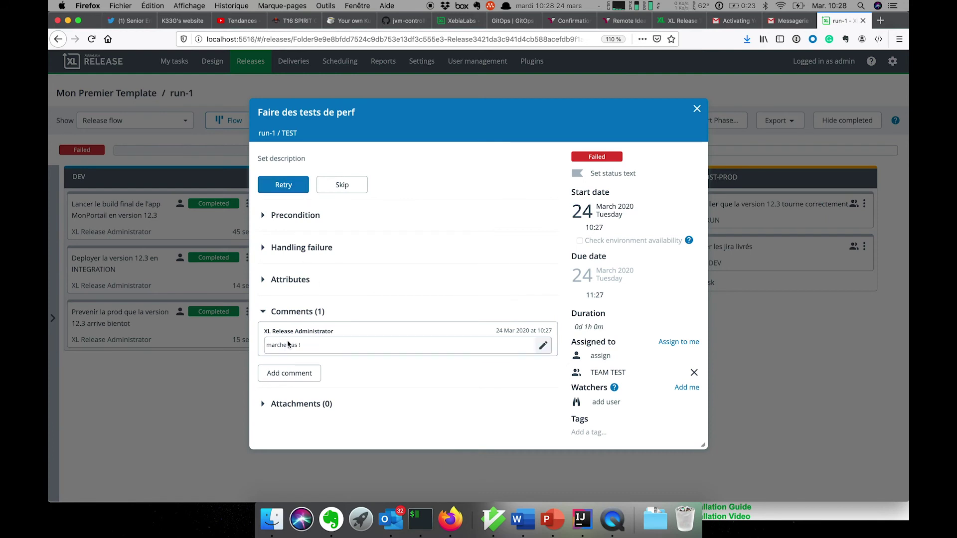
{"action": "left_click", "coordinate": [282, 159]}
{"action": "type", "text": "in"}
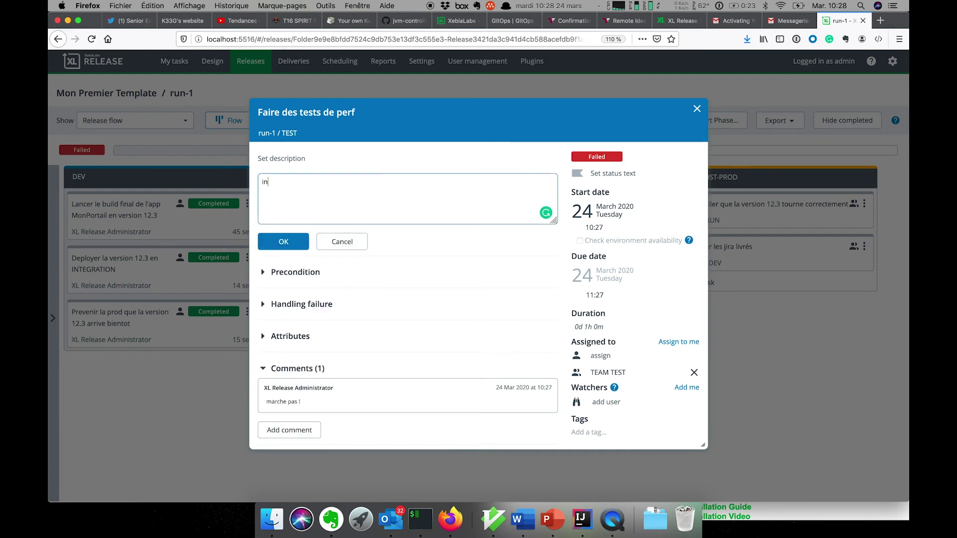
{"action": "type", "text": "siste un peu"}
{"action": "left_click", "coordinate": [296, 244]}
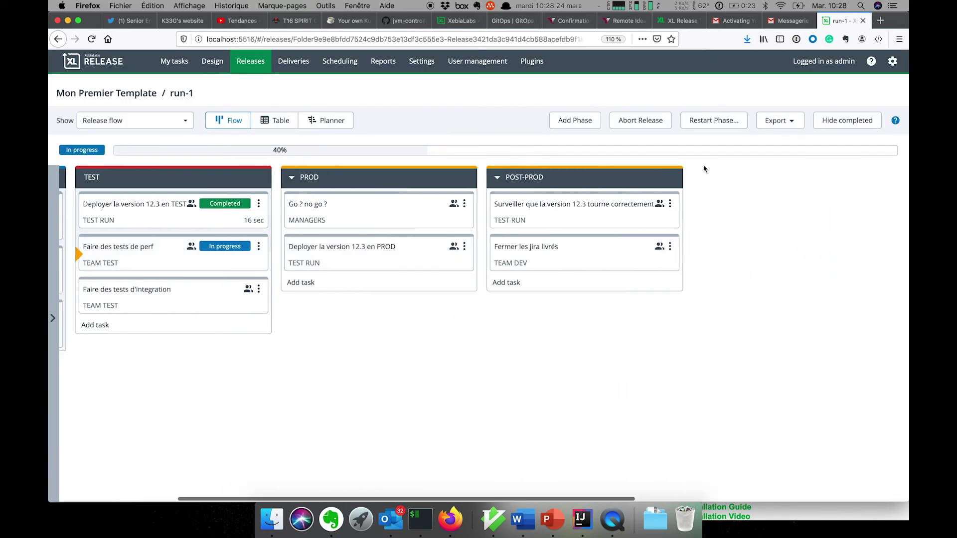
Fail the retried task "Faire des tests de perf" with the comment "proxy error".
{"action": "left_click", "coordinate": [174, 61]}
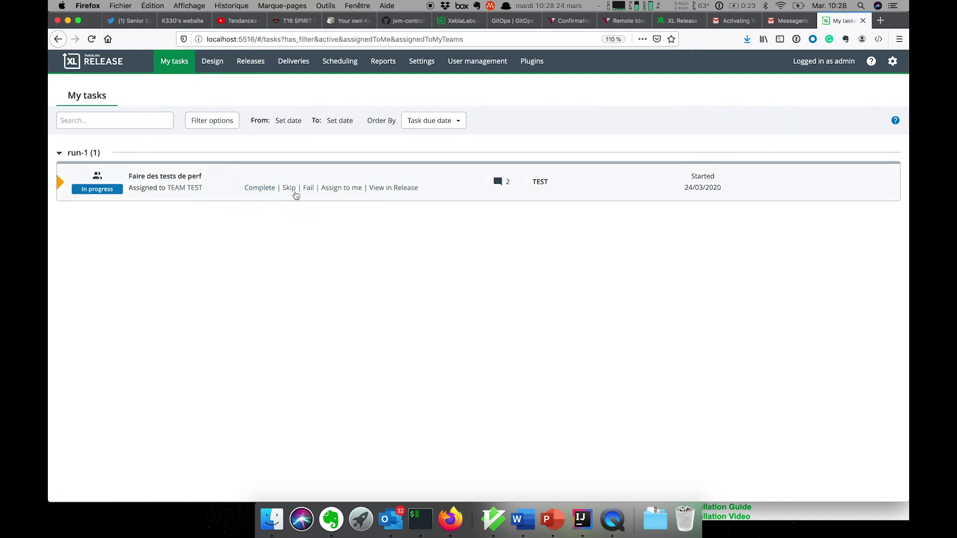
{"action": "left_click", "coordinate": [308, 189]}
{"action": "type", "text": "proxt"}
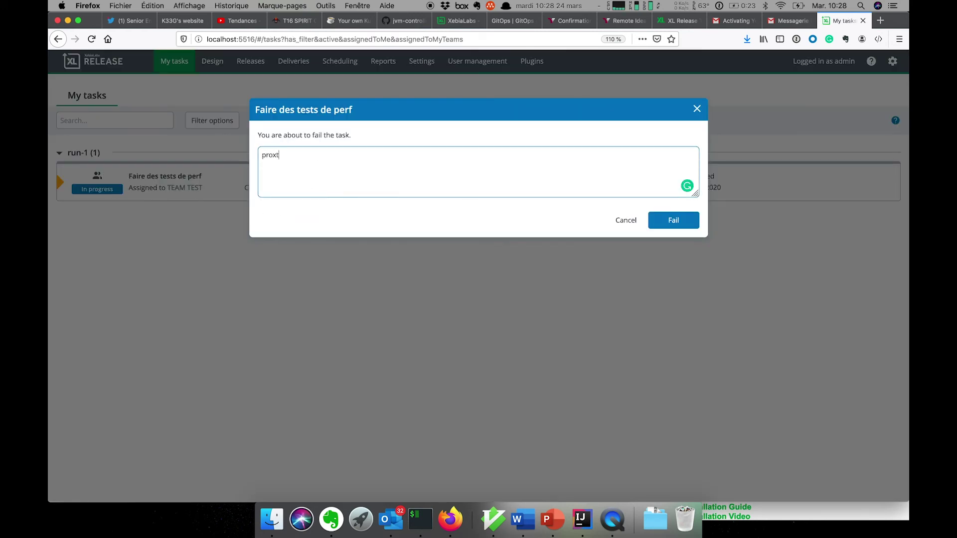
{"action": "type", "text": " error"}
{"action": "left_click", "coordinate": [686, 228]}
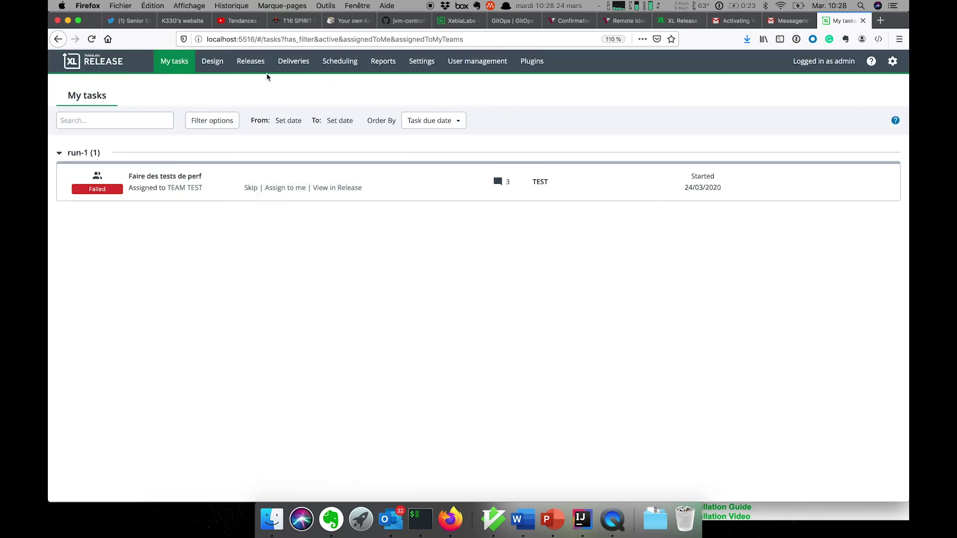
Reopen run-1 from the releases list and review the comments on the failed "Faire des tests de perf" task.
{"action": "left_click", "coordinate": [250, 61]}
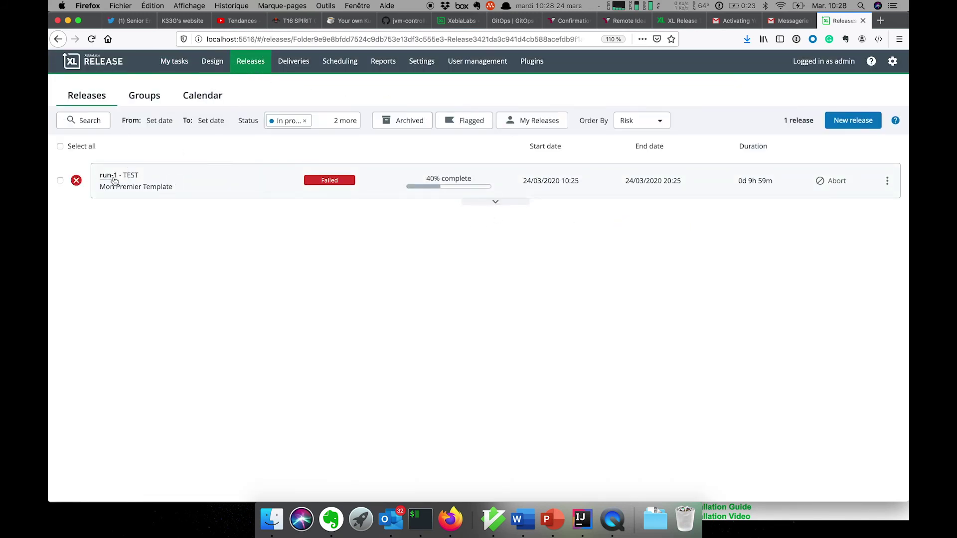
{"action": "left_click", "coordinate": [113, 180]}
{"action": "left_click", "coordinate": [335, 254]}
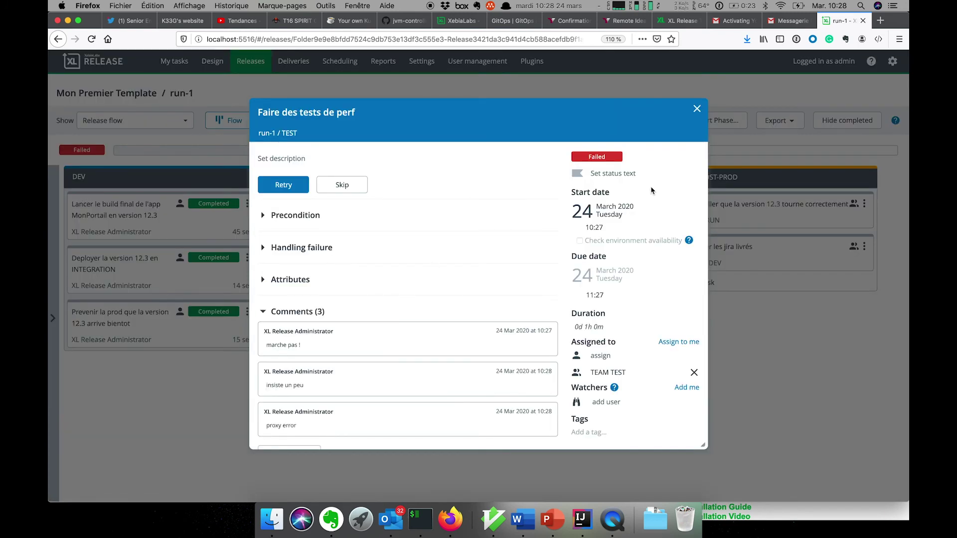
{"action": "left_click", "coordinate": [698, 112]}
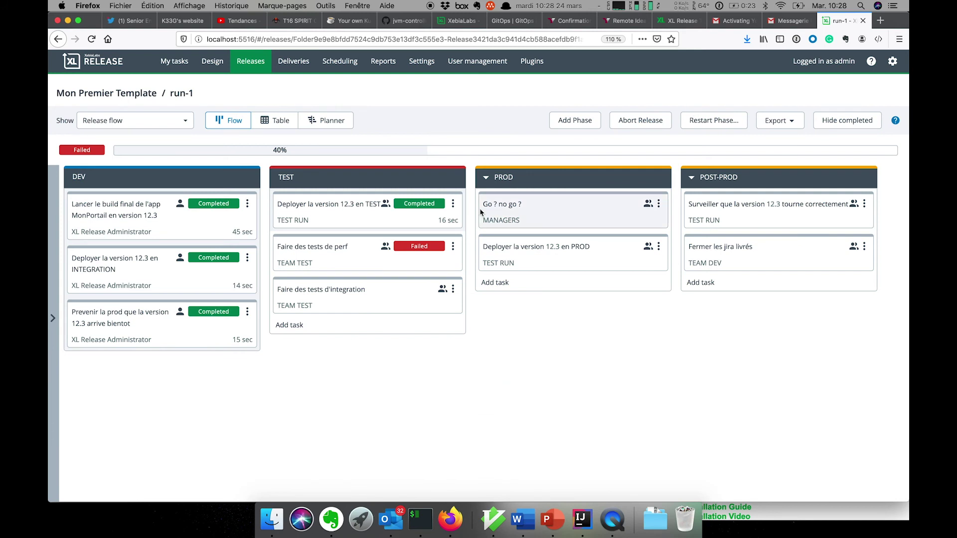
Restart run-1 from the TEST phase, starting with "Deployer la version 12.3 en TEST", and resume the release immediately.
{"action": "left_click", "coordinate": [716, 122]}
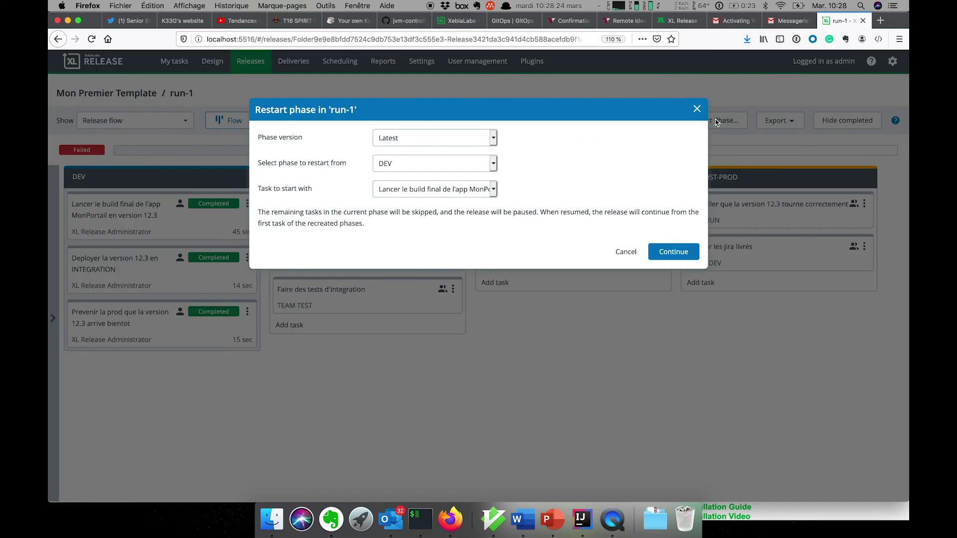
{"action": "left_click", "coordinate": [459, 163]}
{"action": "left_click", "coordinate": [460, 171]}
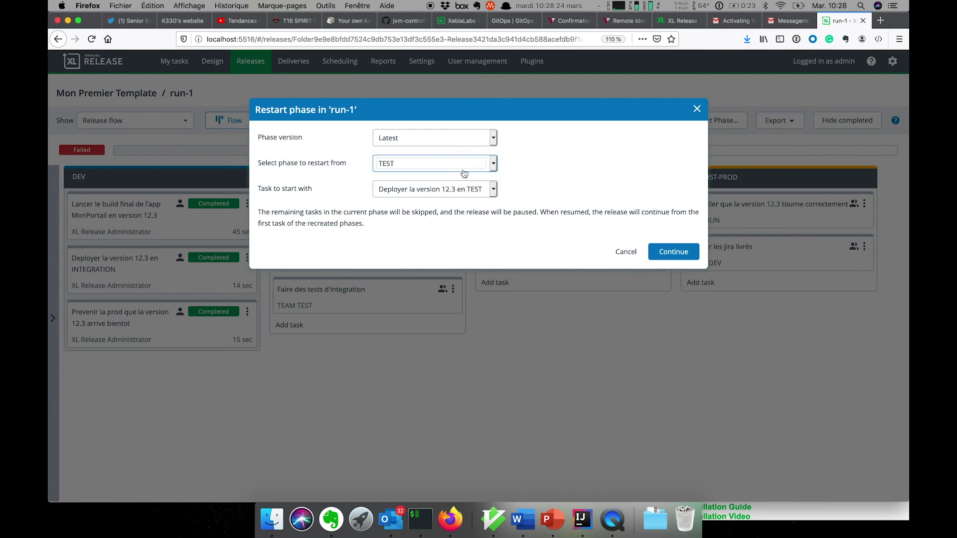
{"action": "left_click", "coordinate": [666, 249]}
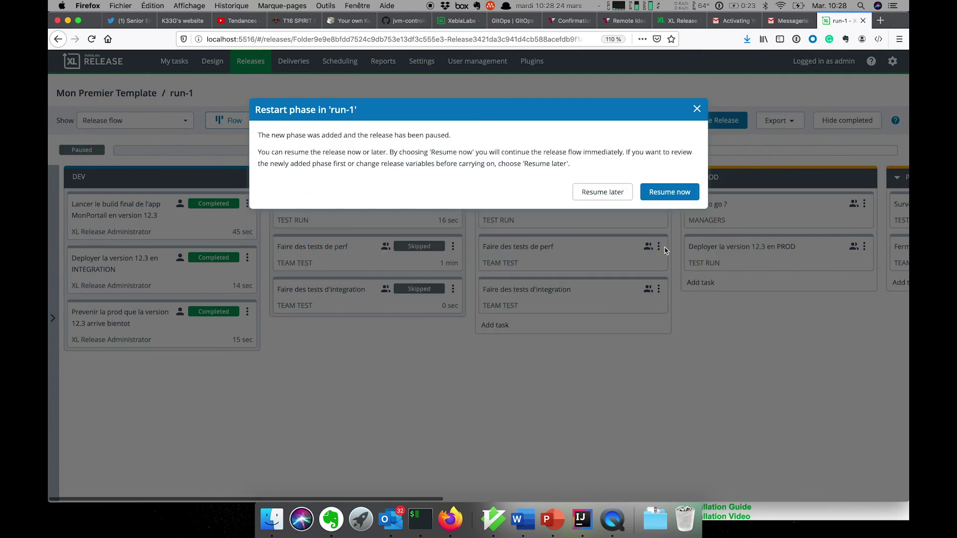
{"action": "left_click", "coordinate": [668, 192]}
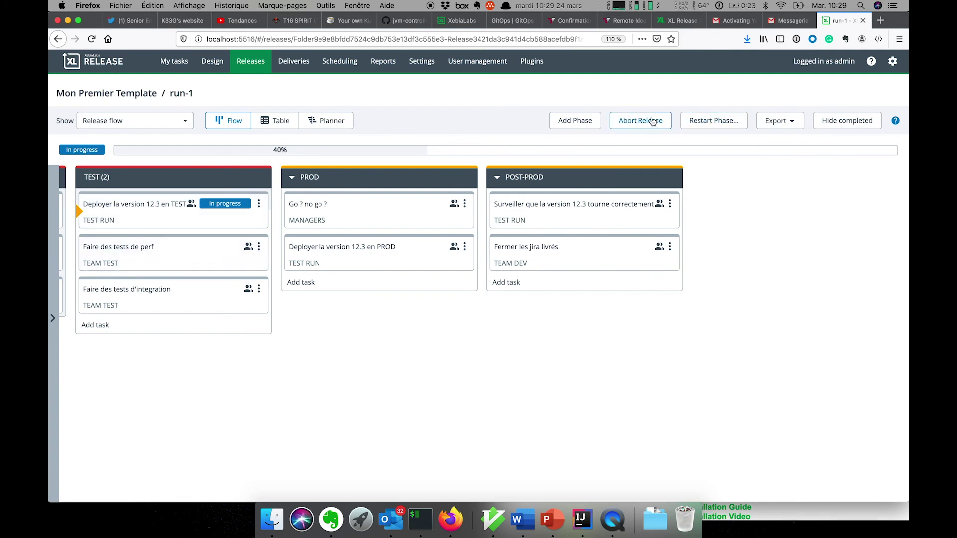
Abort the release run-1 with the comment "version incomplete !".
{"action": "left_click", "coordinate": [640, 121]}
{"action": "type", "text": "version incomplete !"}
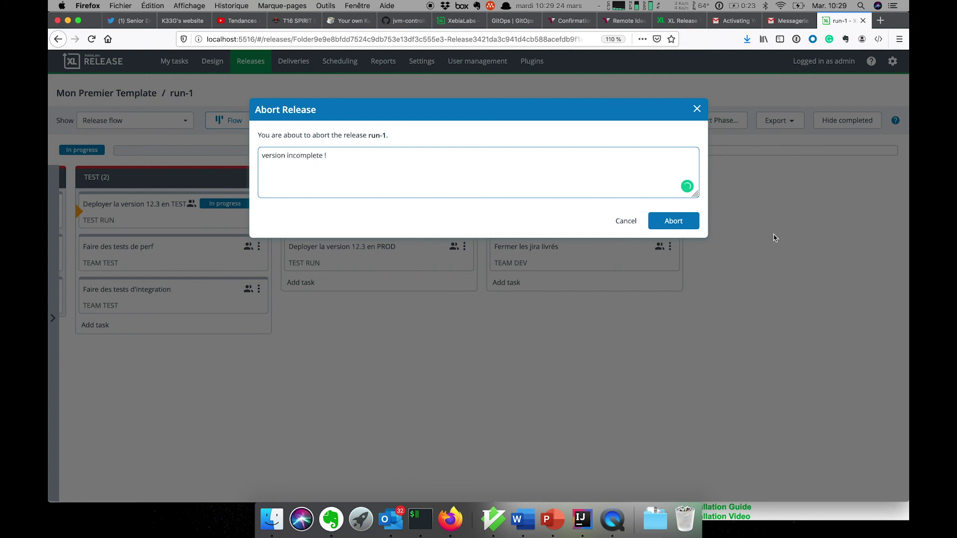
{"action": "left_click", "coordinate": [676, 220]}
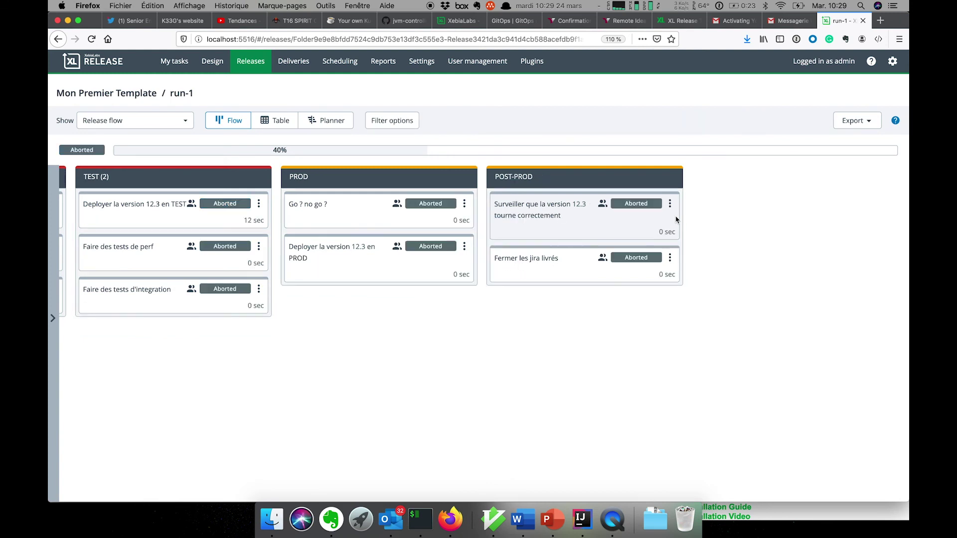
Review the aborted release's phases and the details of the skipped "Faire des tests de perf" task in the first TEST phase.
{"action": "scroll", "coordinate": [676, 221], "scroll_direction": "left", "scroll_amount": 10}
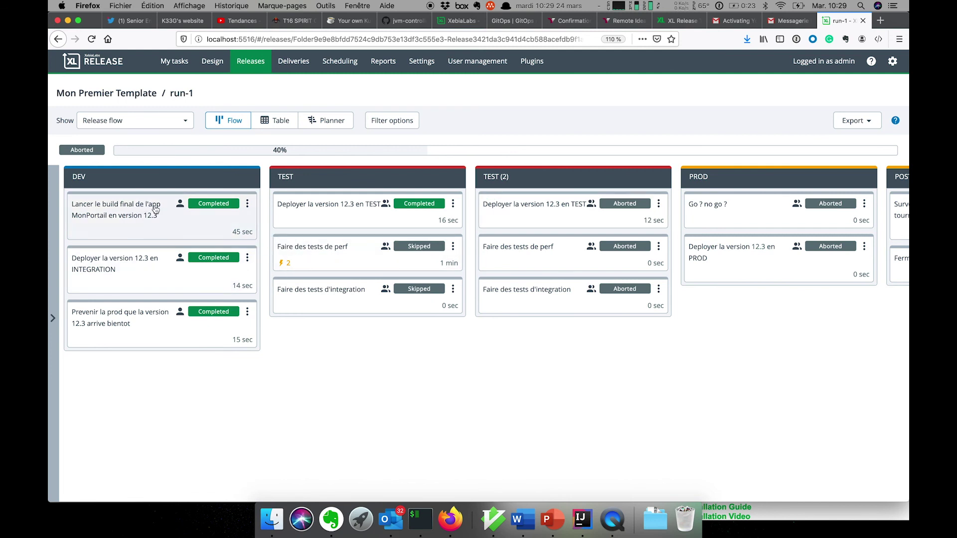
{"action": "left_click", "coordinate": [285, 262]}
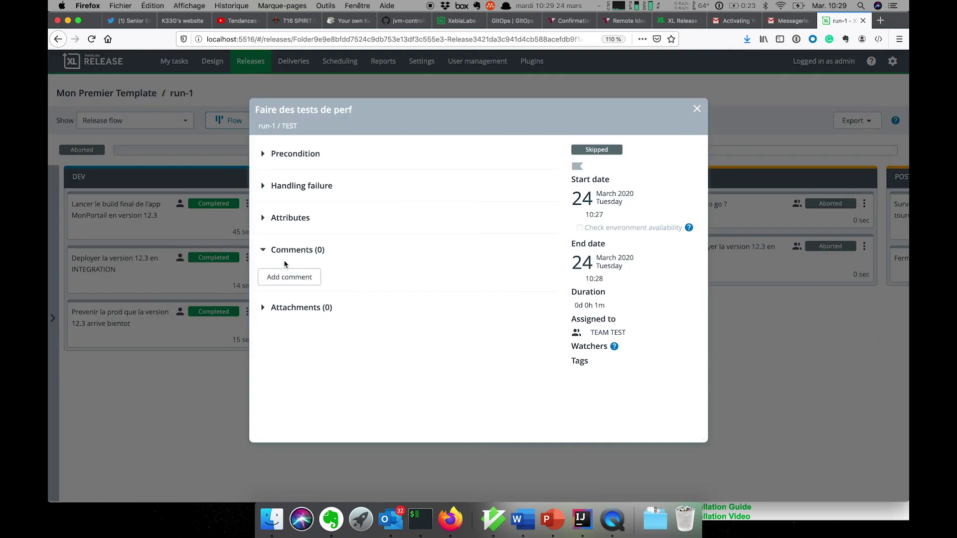
{"action": "left_click", "coordinate": [697, 109]}
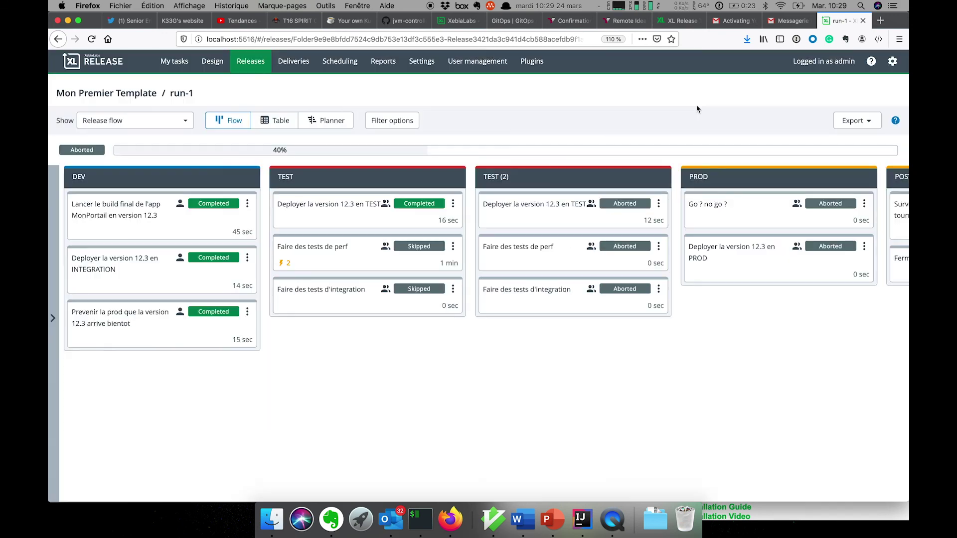